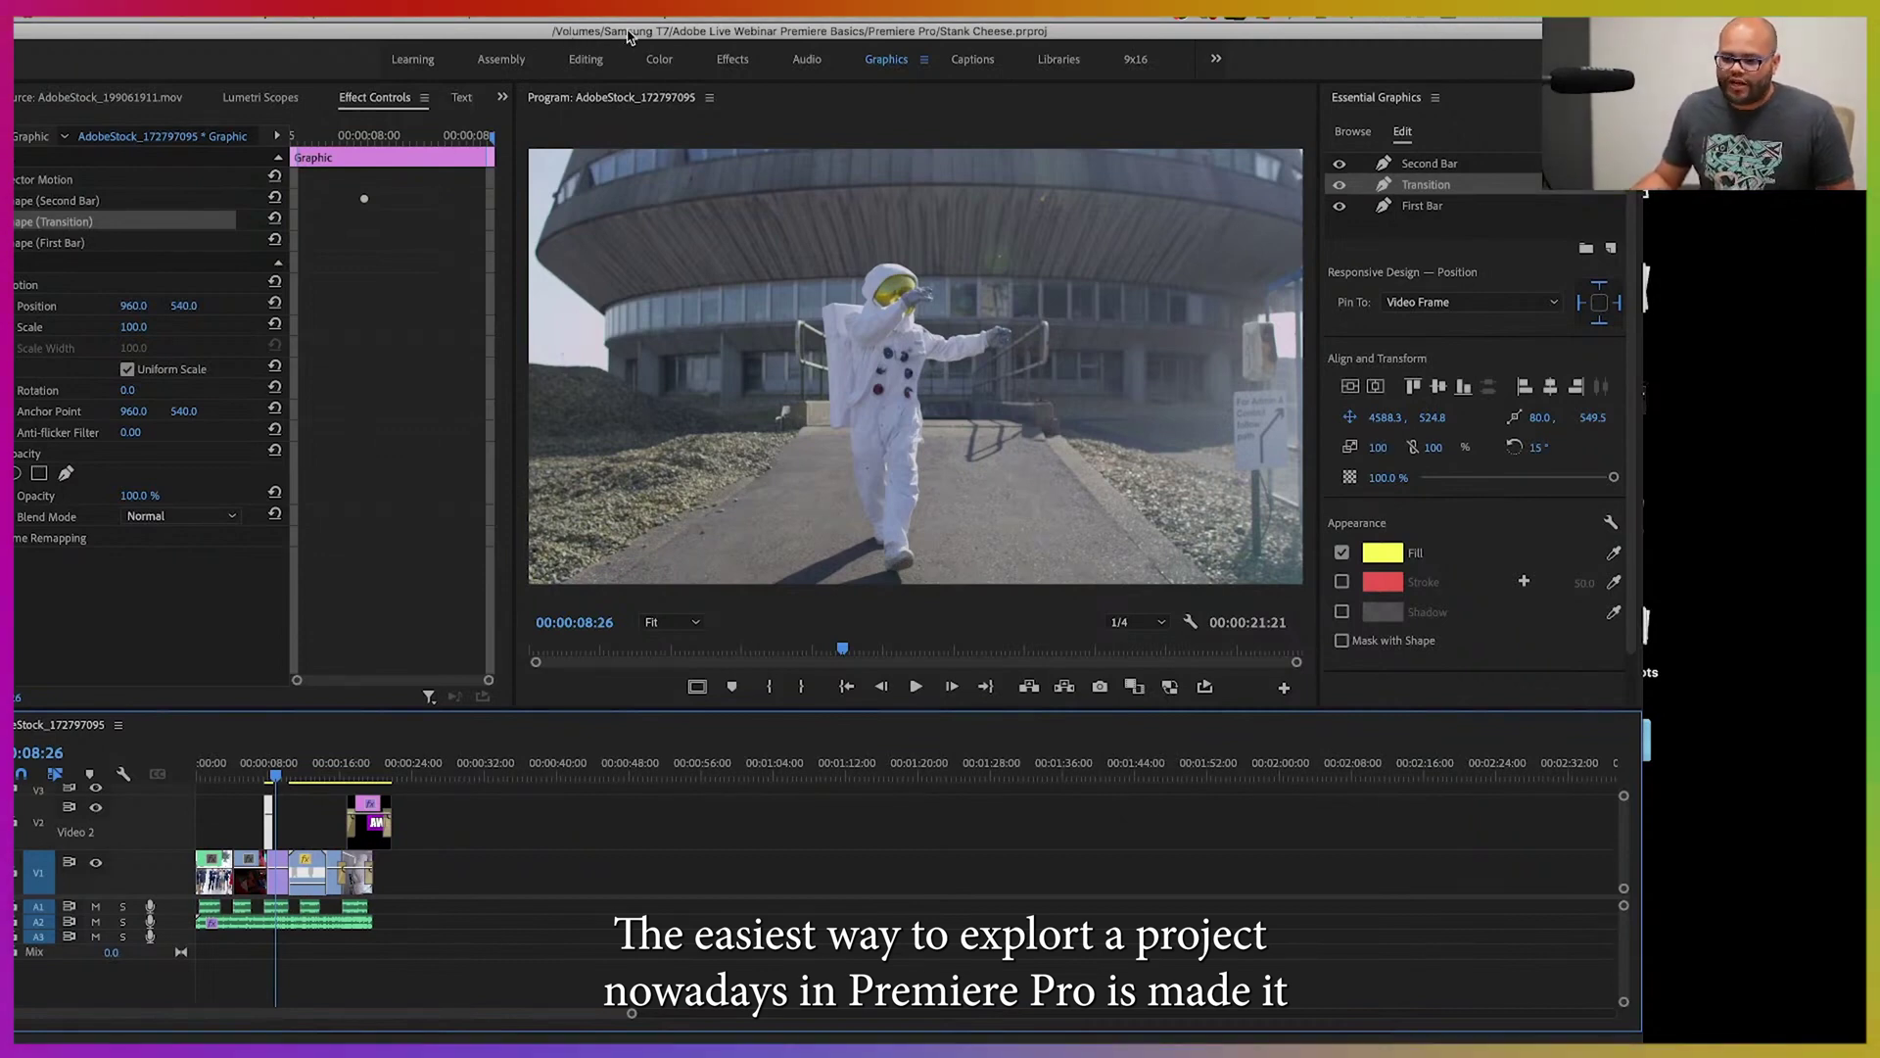
Save the project, restore then re-maximize the window, and collapse all tracks to minimum height.
key("ctrl+s")
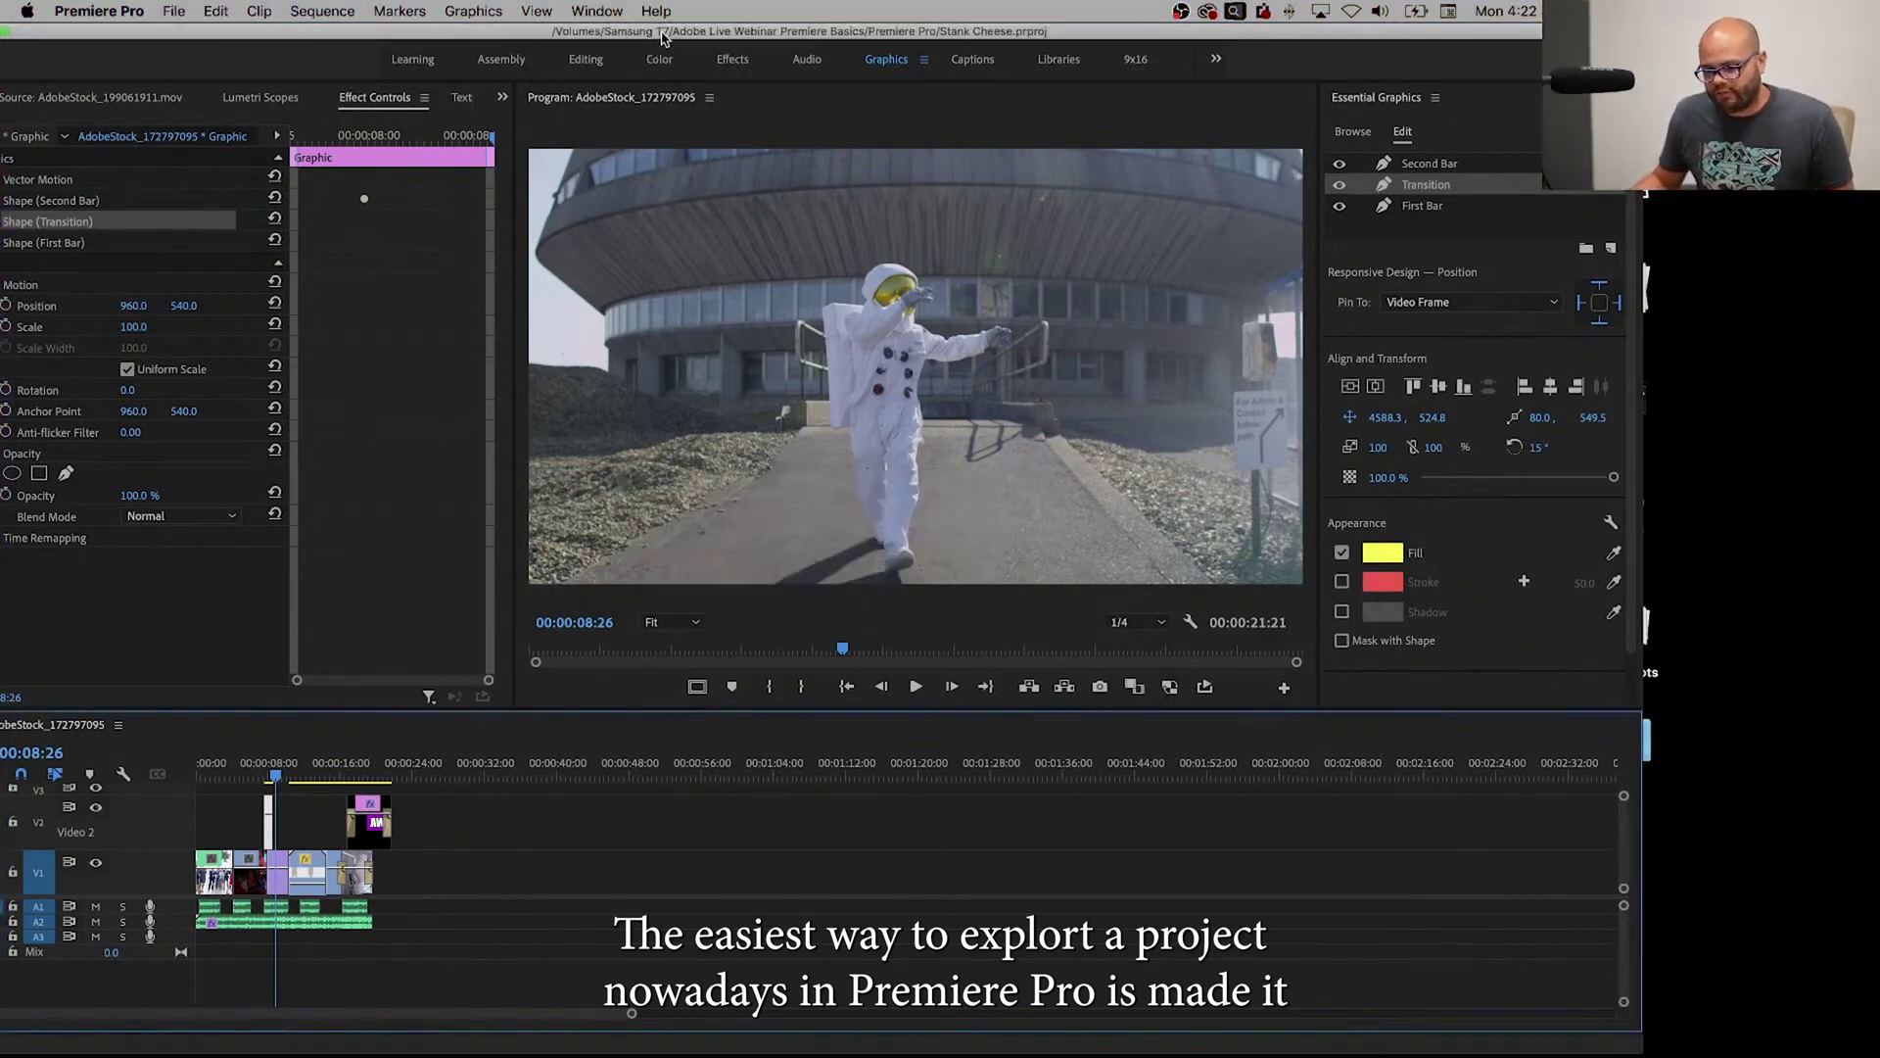
double_click(662, 39)
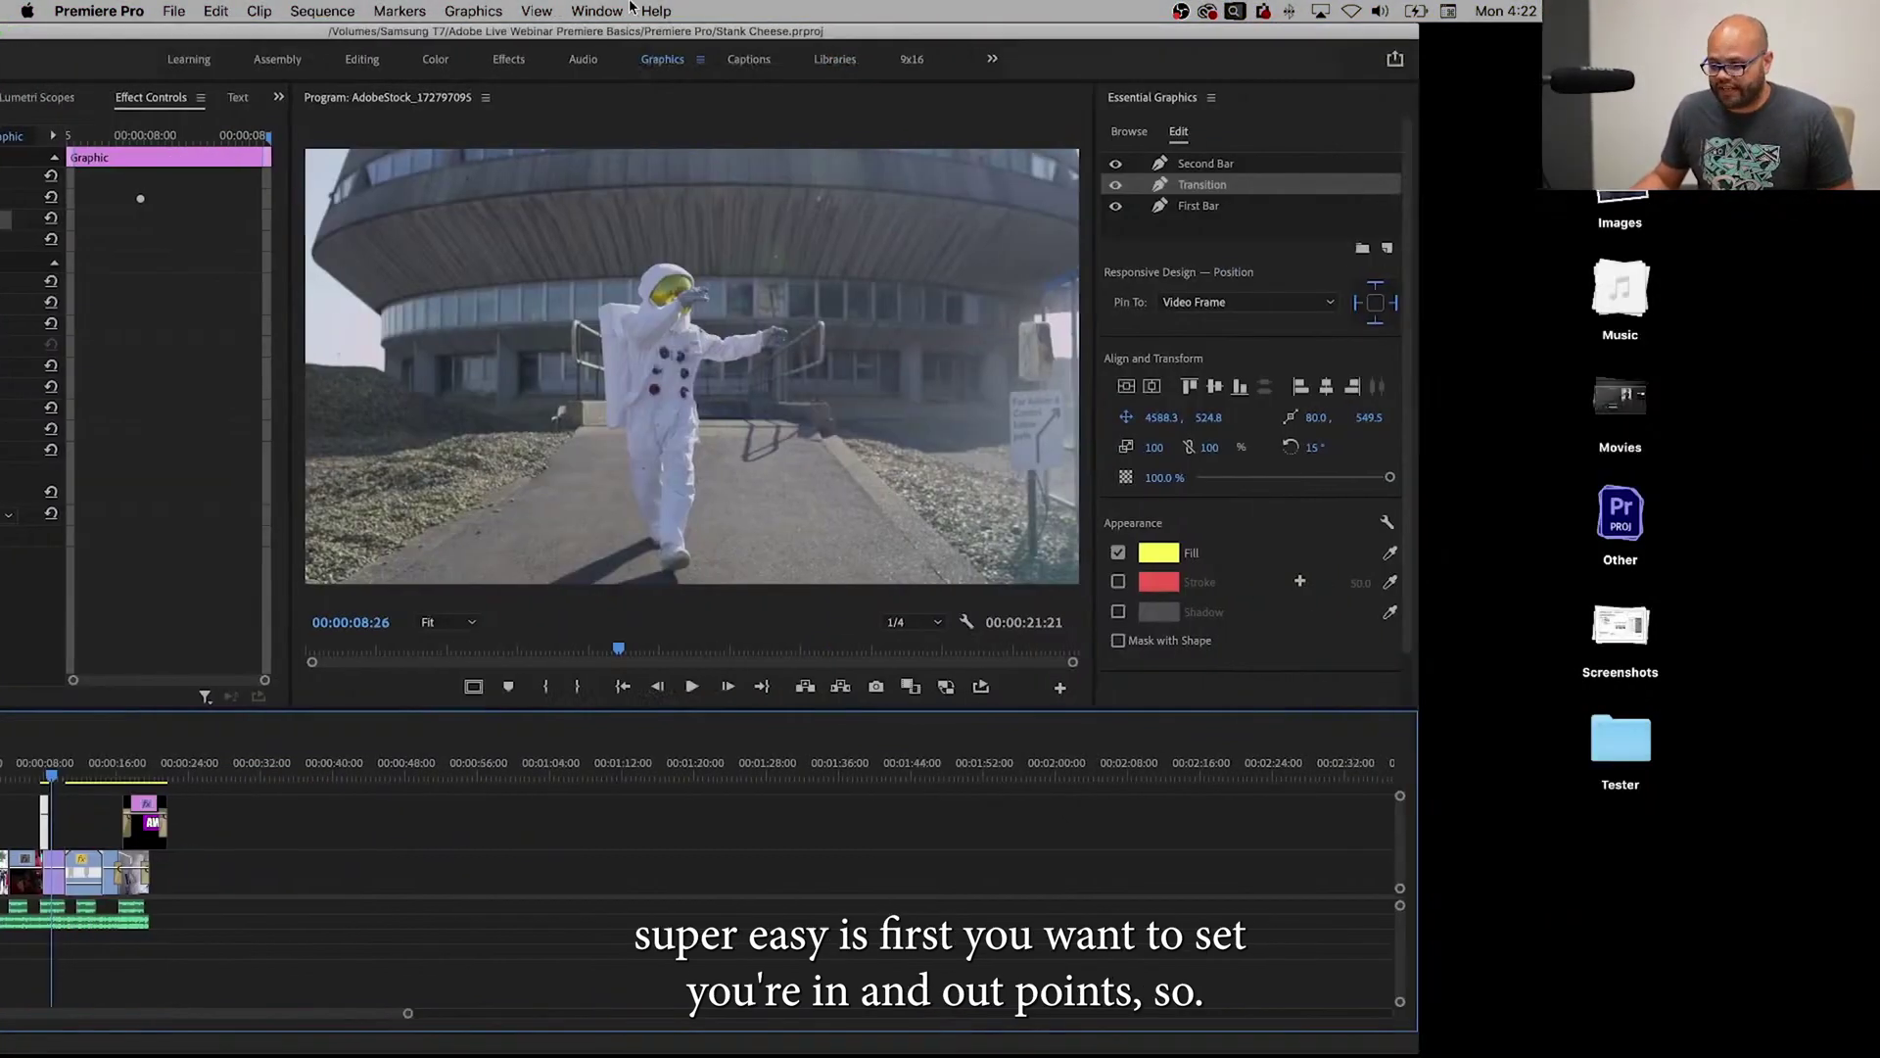
double_click(990, 63)
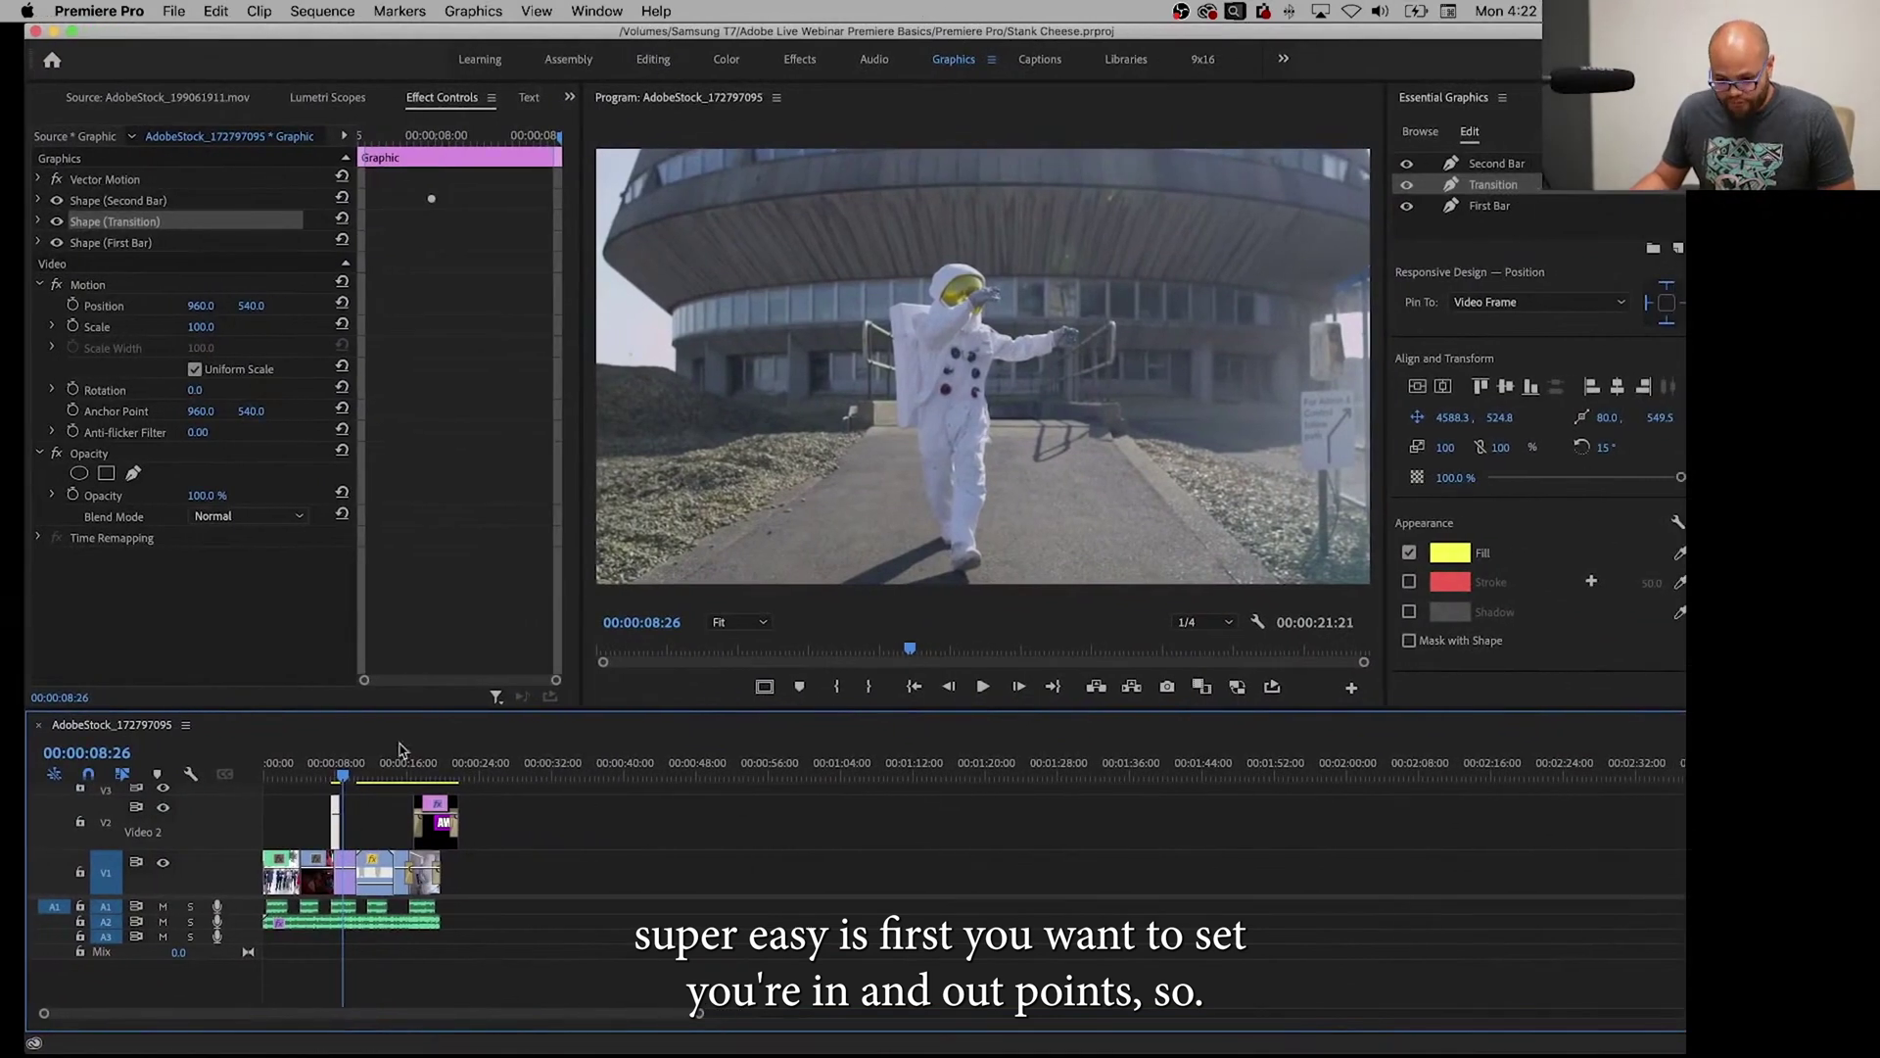
key("shift+minus")
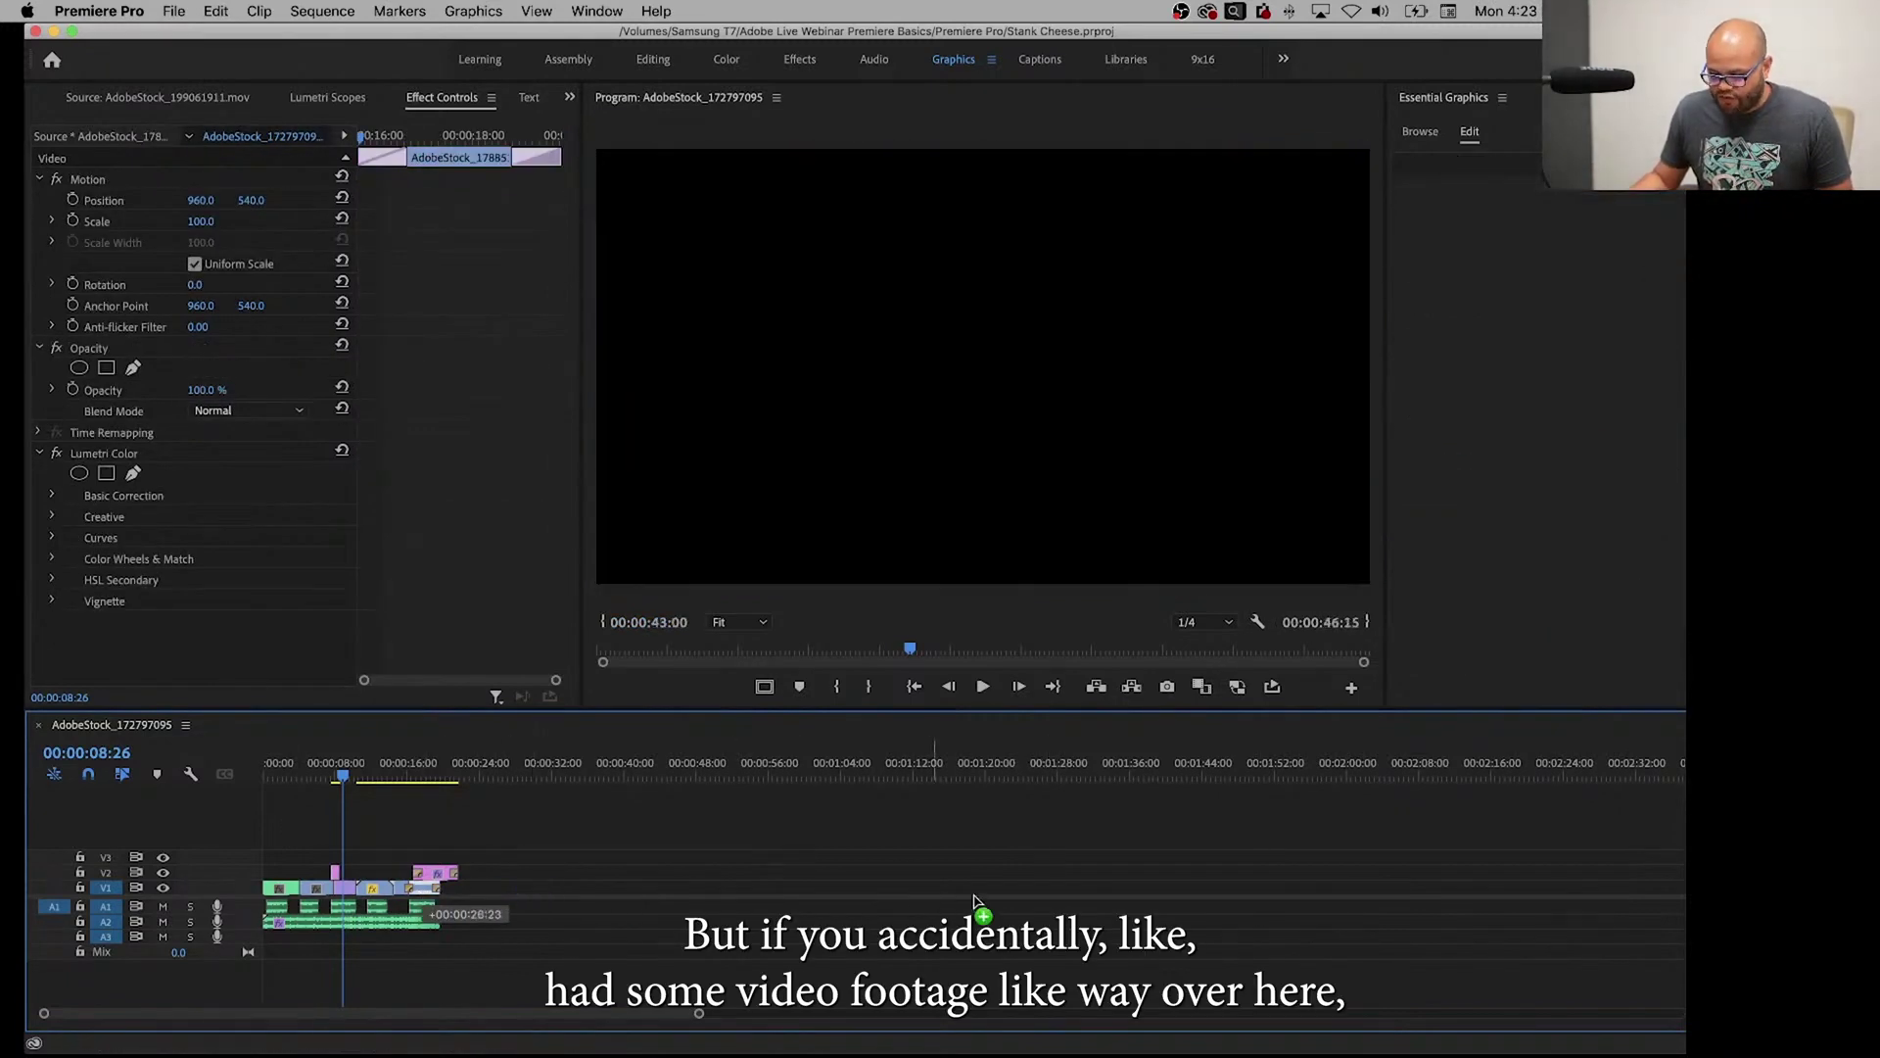
Drag a clip far past the sequence end, scrub the gap, then park the playhead at 00:00:07:00.
left_click_drag(425, 893, 1179, 887)
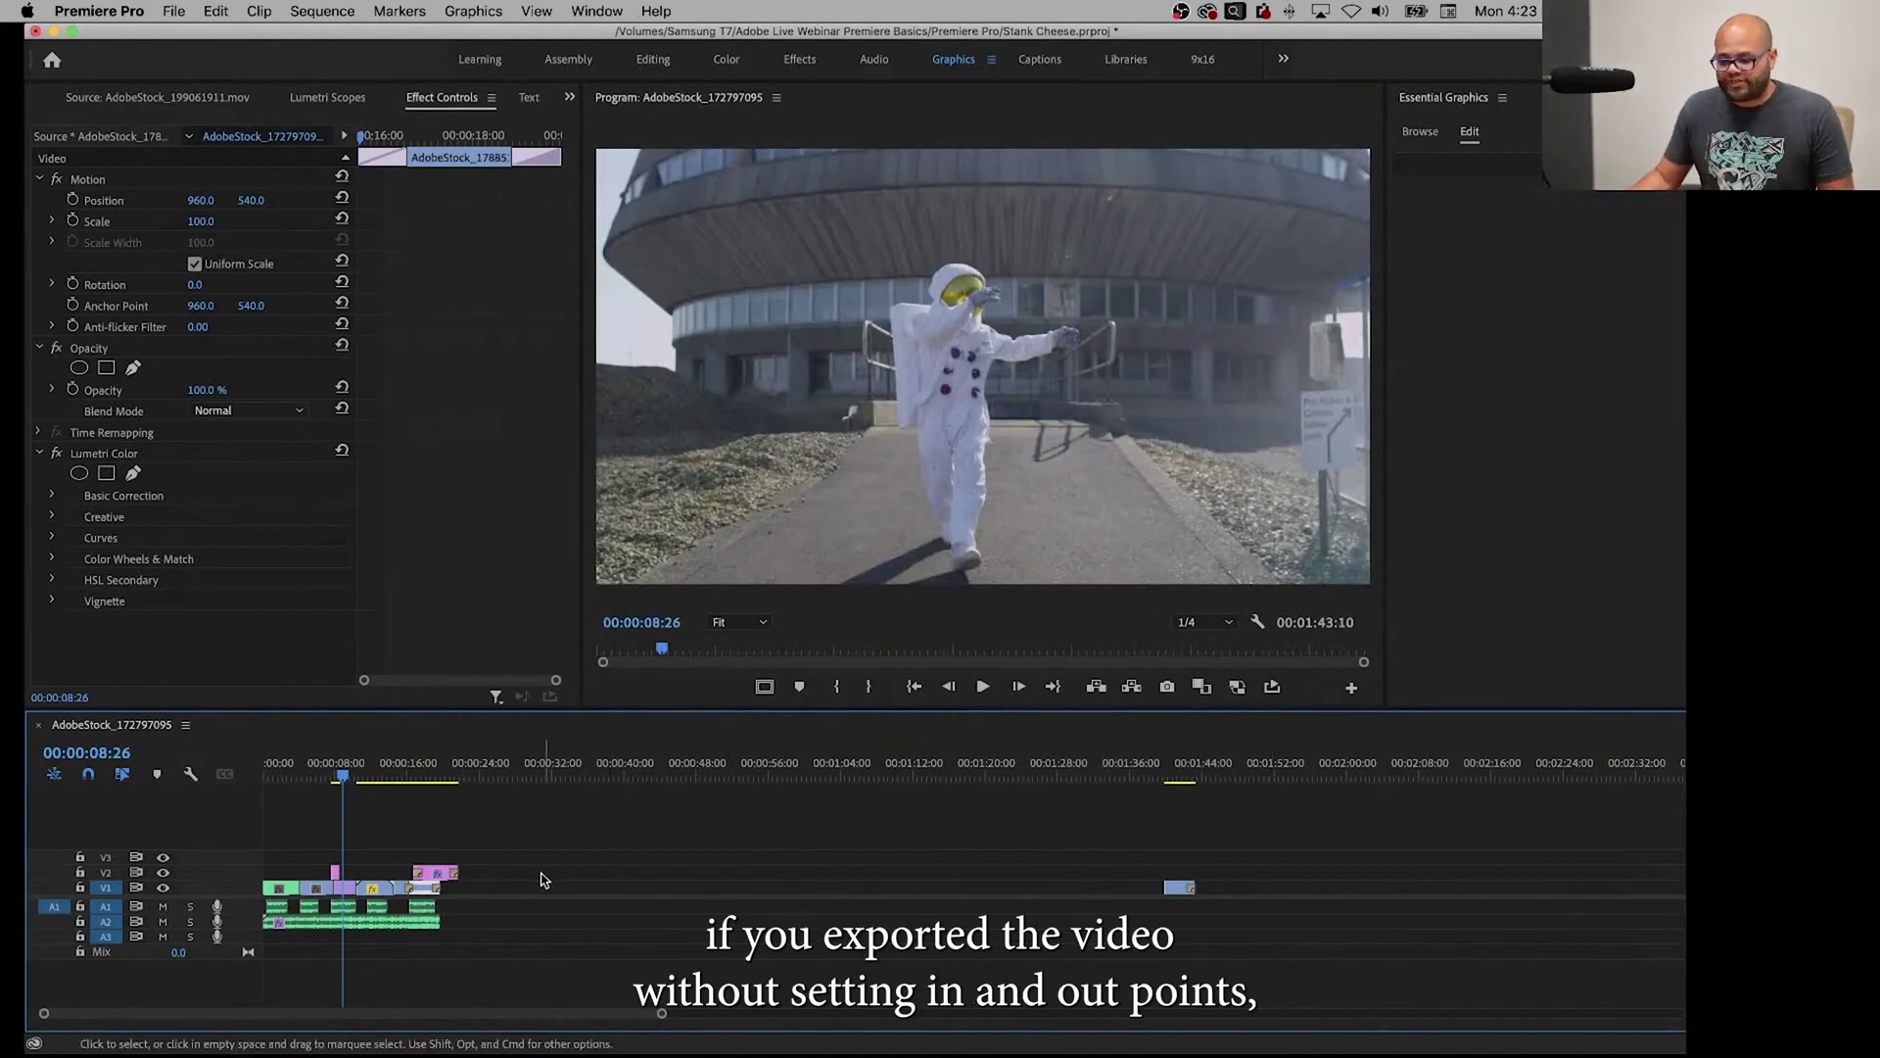
mouse_move(511, 781)
left_mouse_down()
mouse_move(1008, 780)
mouse_move(798, 780)
mouse_move(849, 780)
left_mouse_up()
left_click(326, 765)
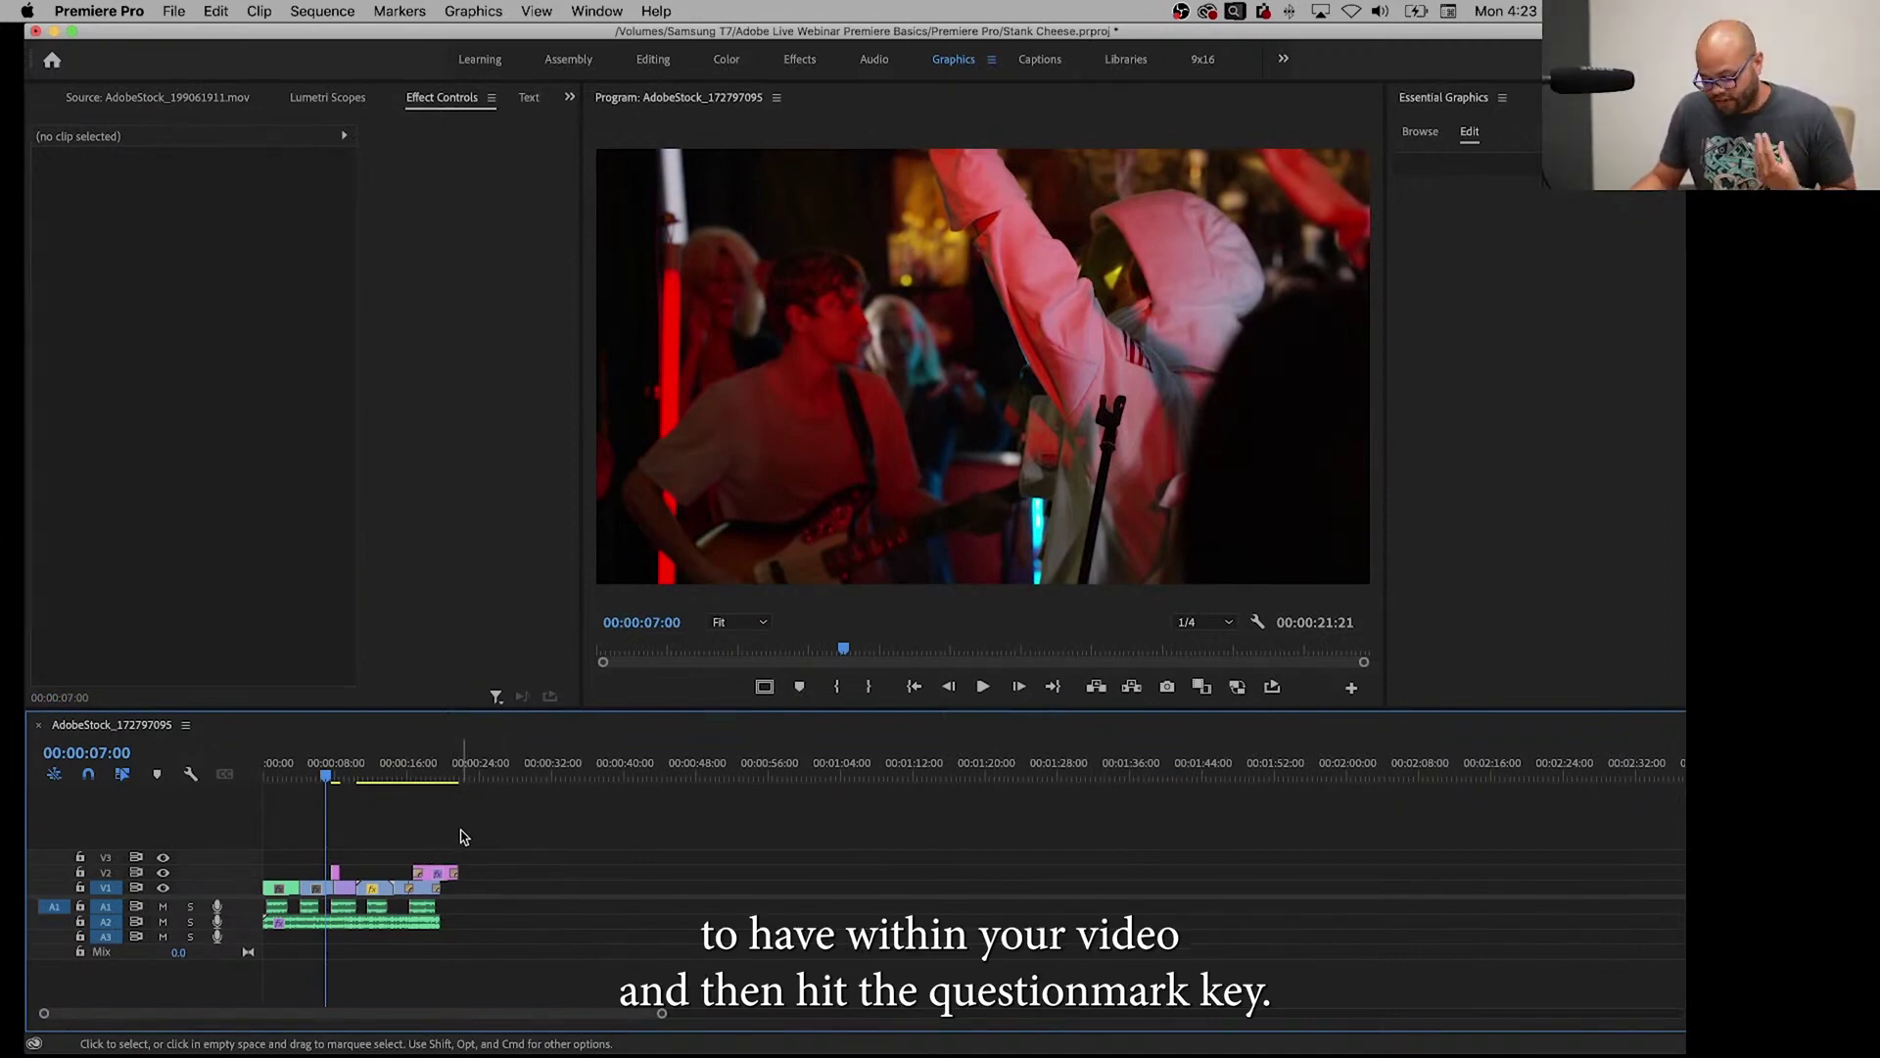
Select all sequence clips, zoom in, and mark in/out points around them.
left_click_drag(521, 819, 249, 940)
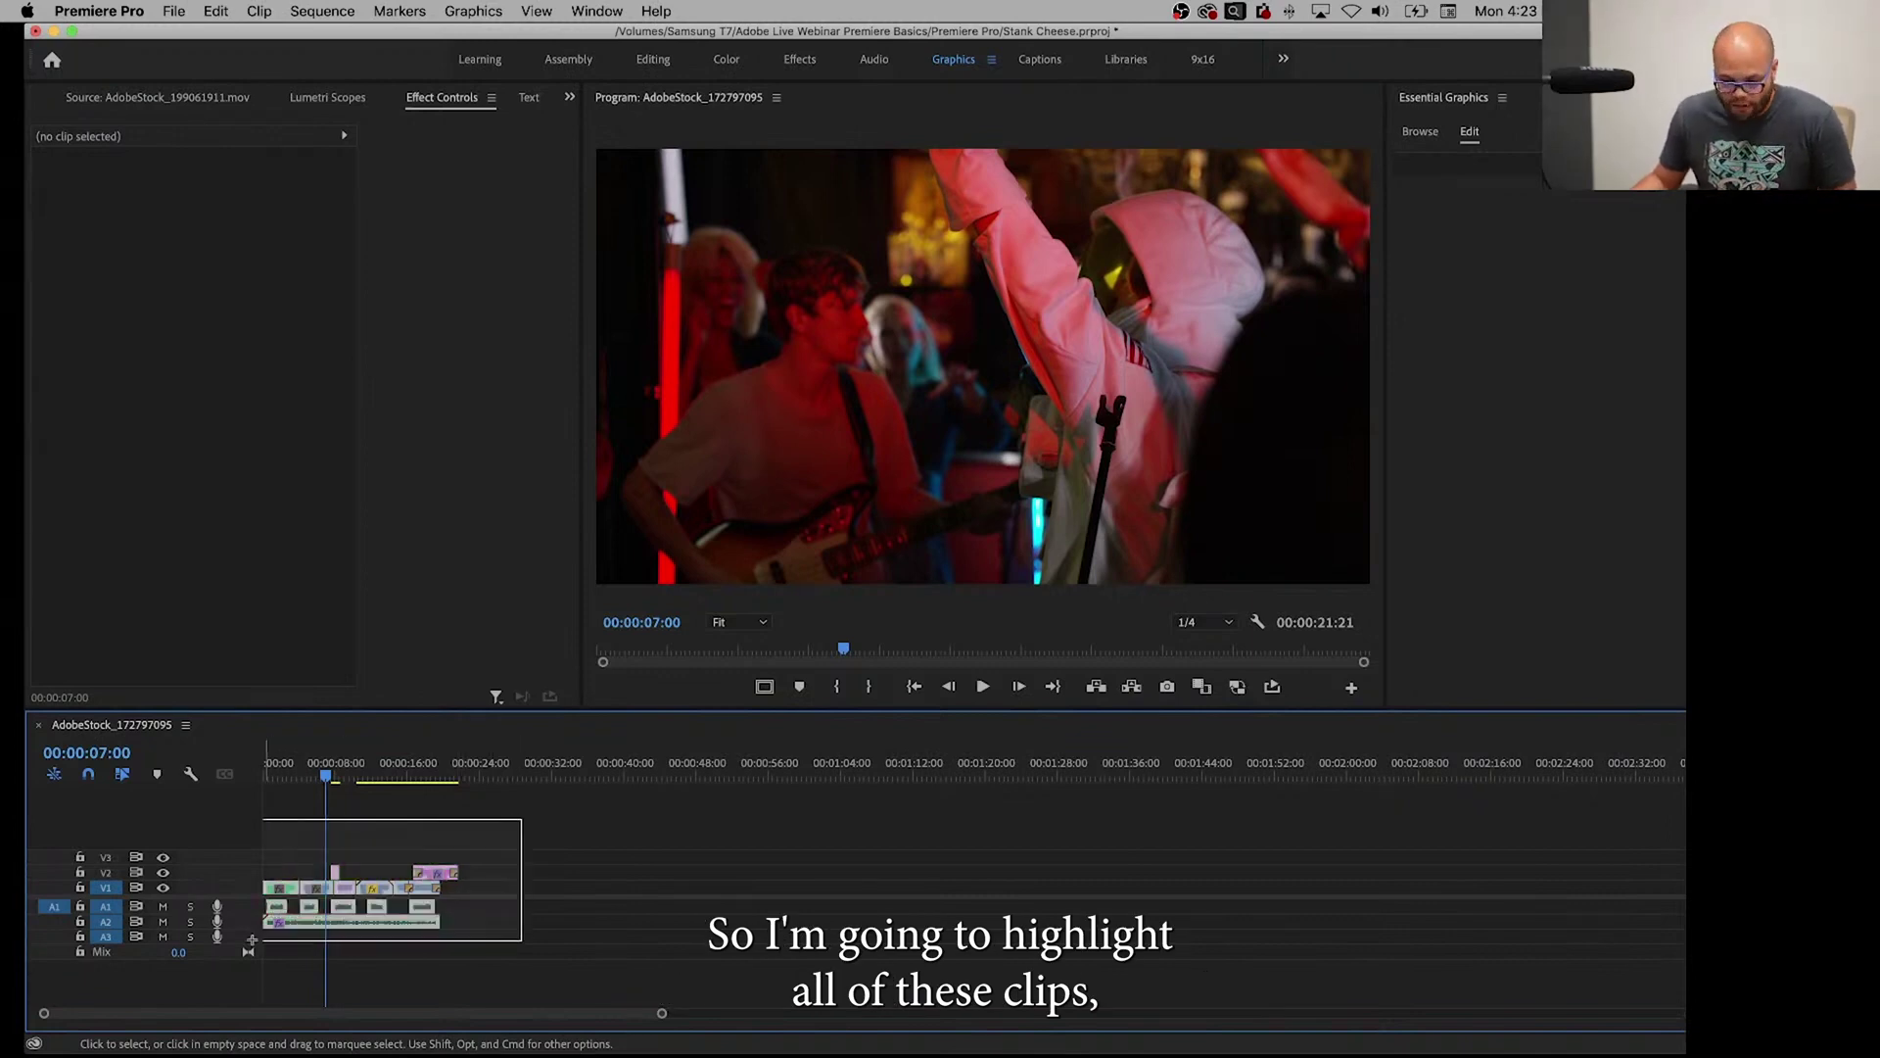
key("=")
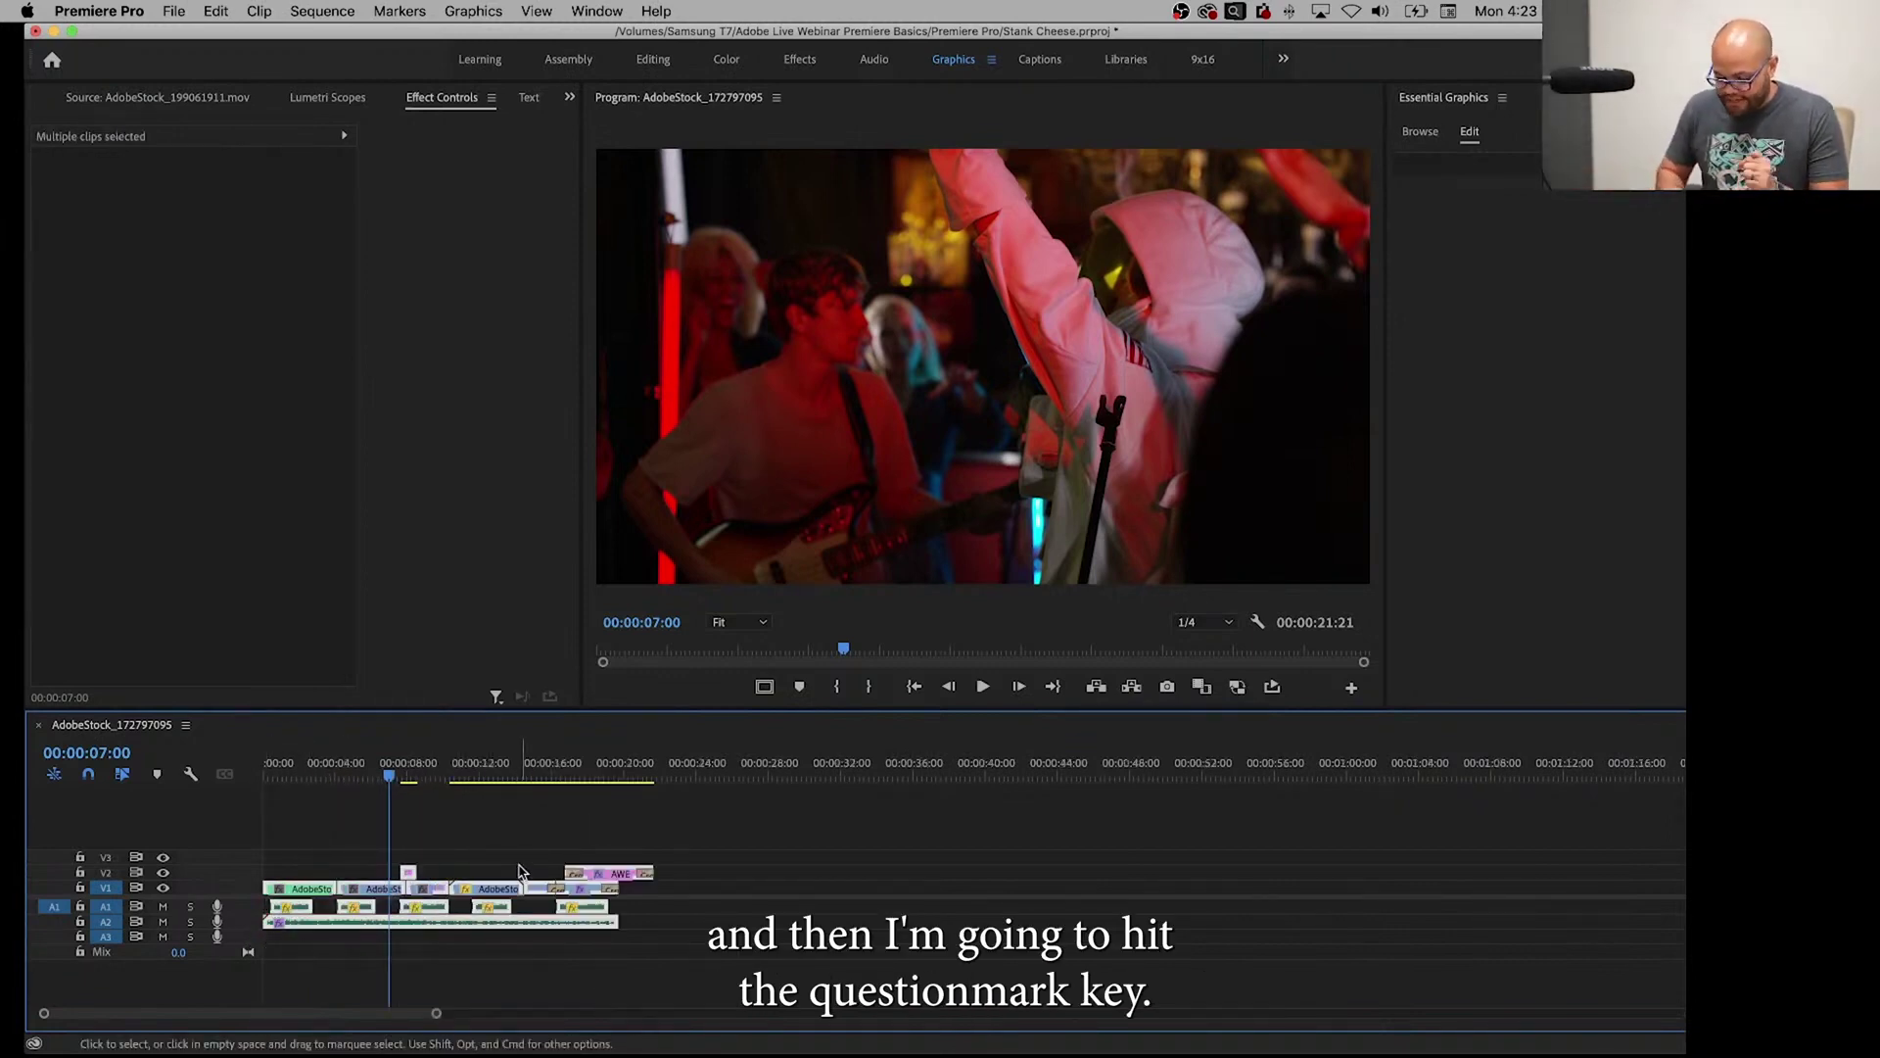
key("slash")
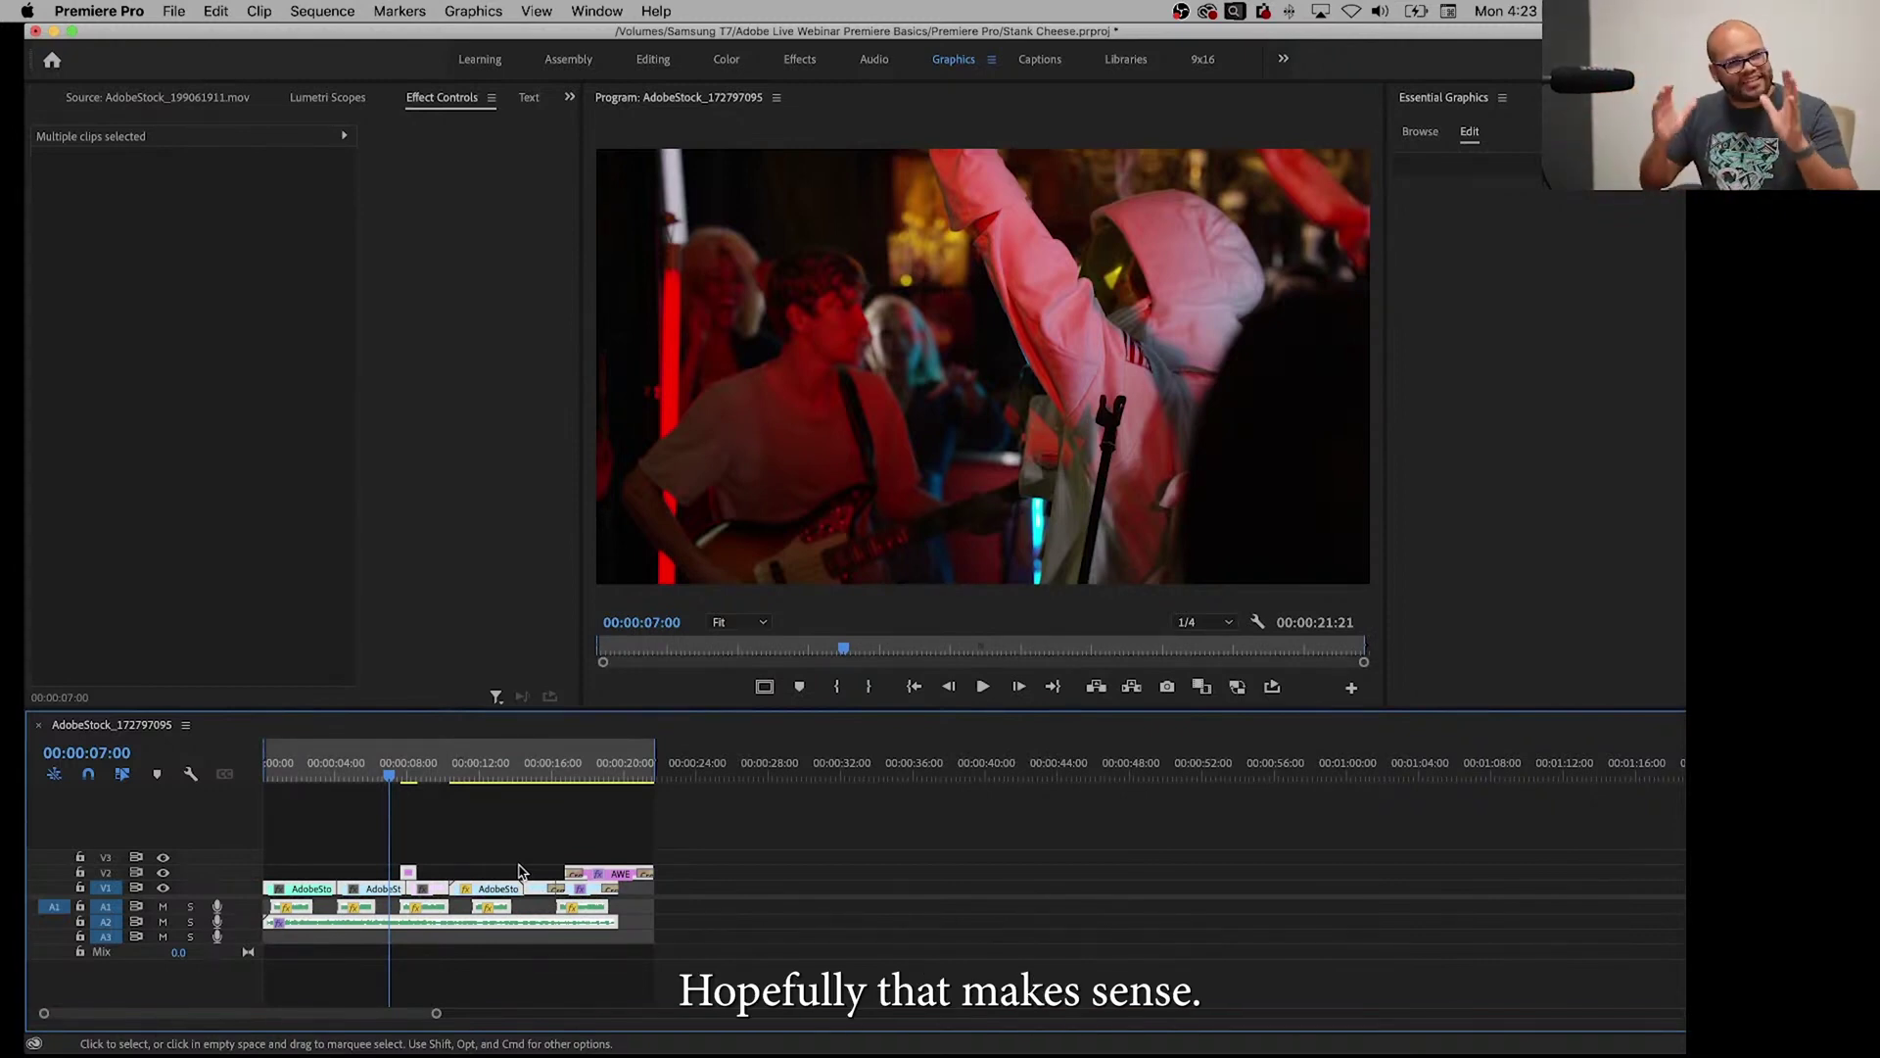
Select a short section of clips, zoom in to inspect it, then clear the marked range.
left_click(543, 830)
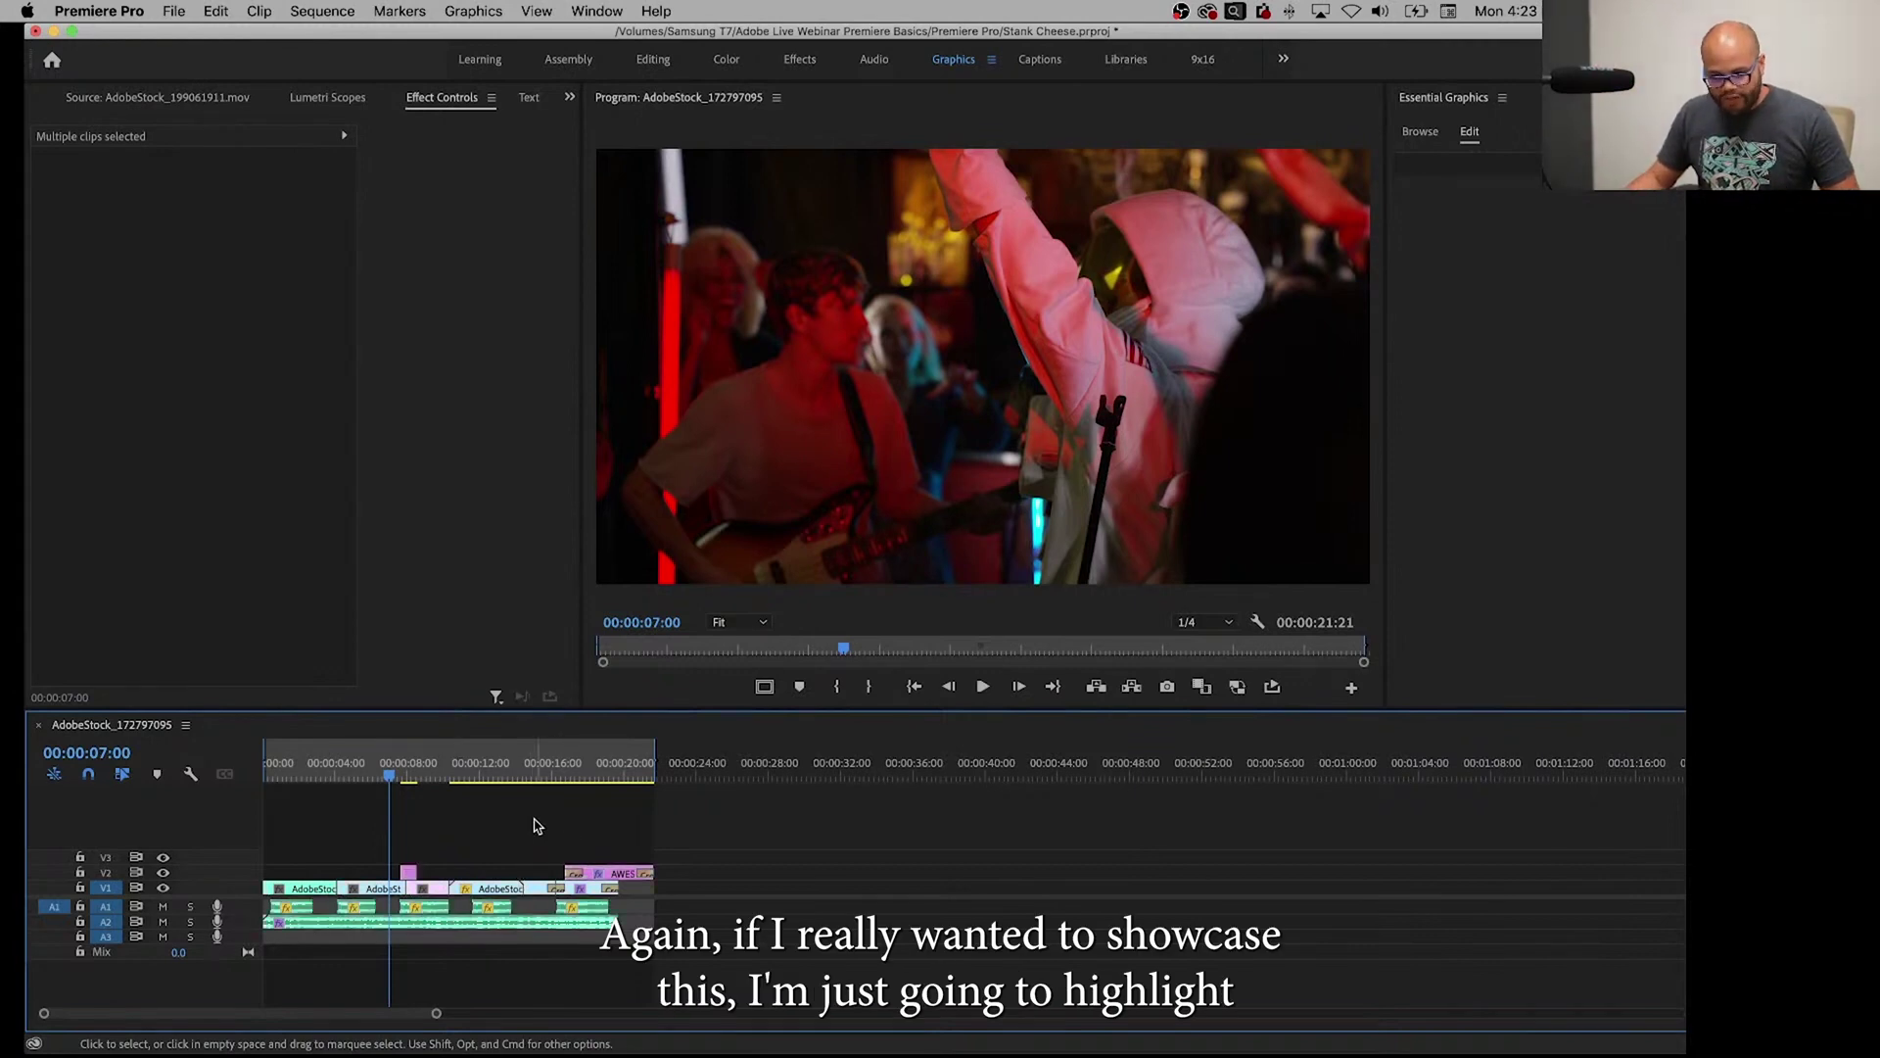
left_click_drag(502, 844, 434, 891)
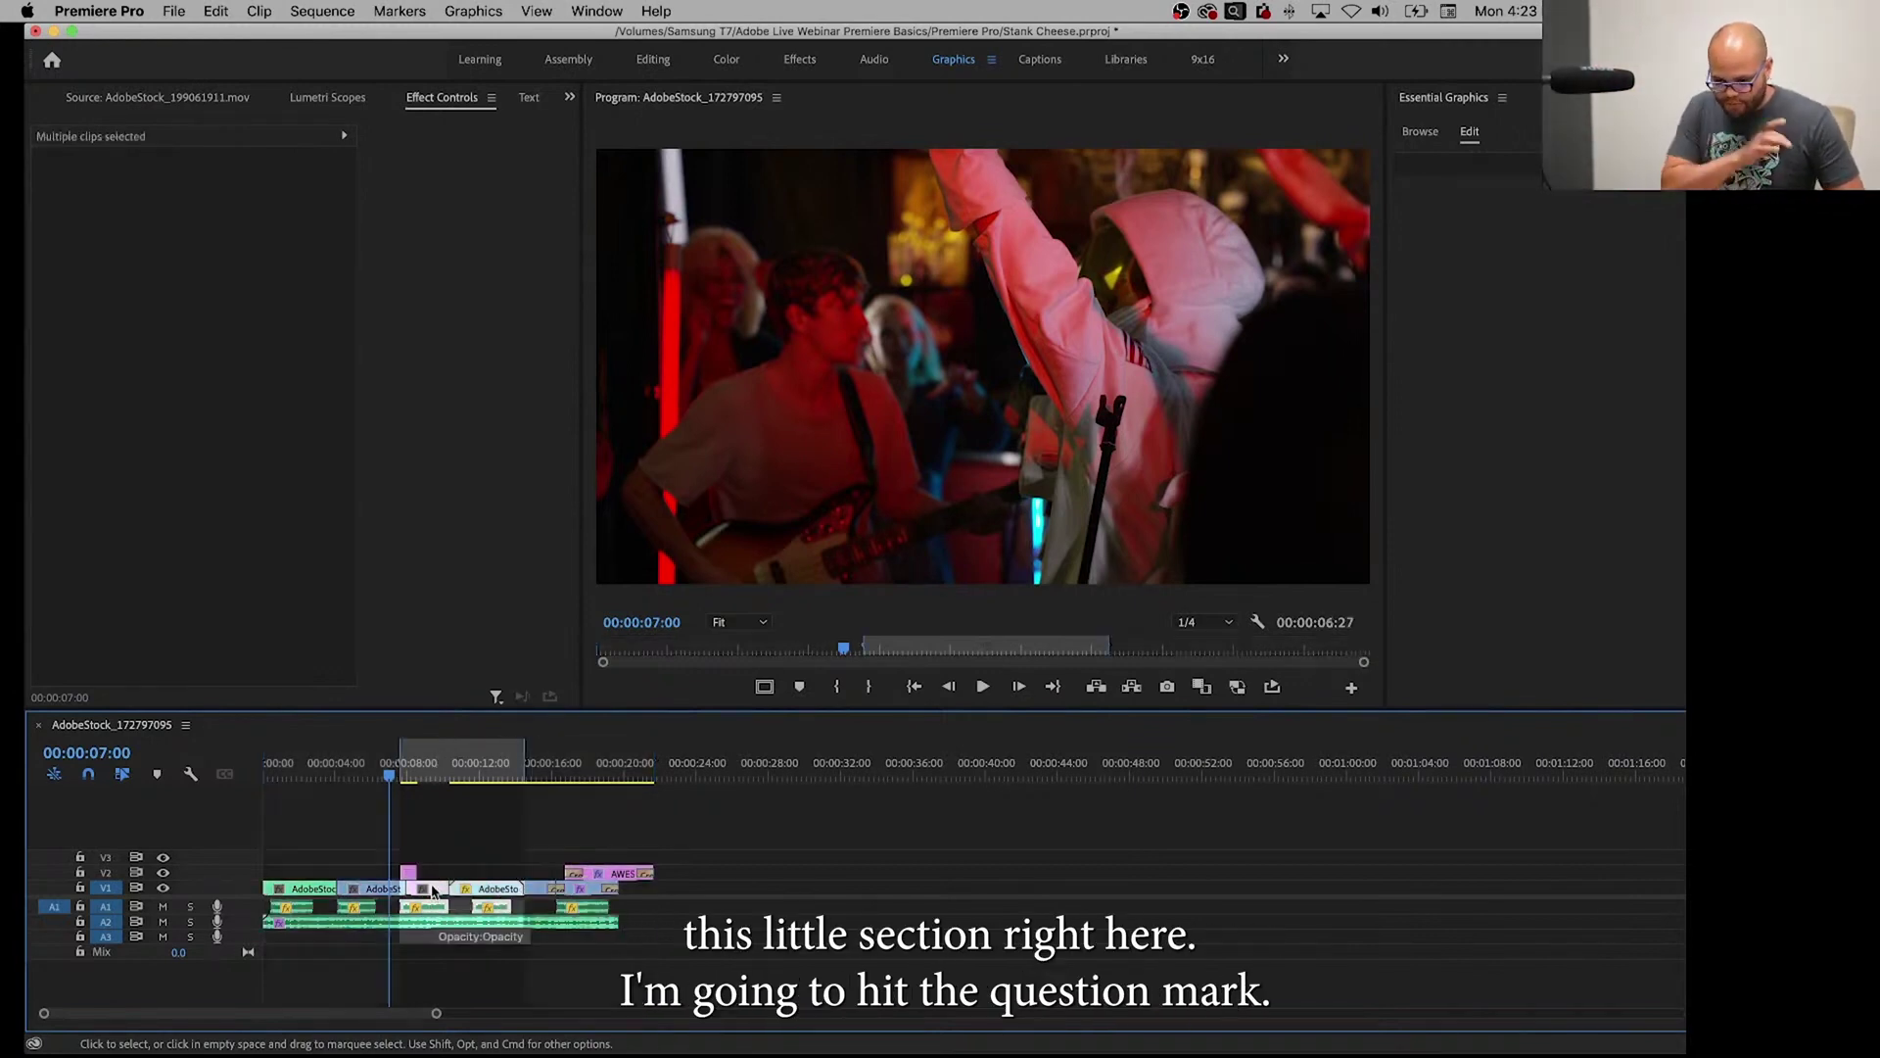
key("shift+slash")
key("equal")
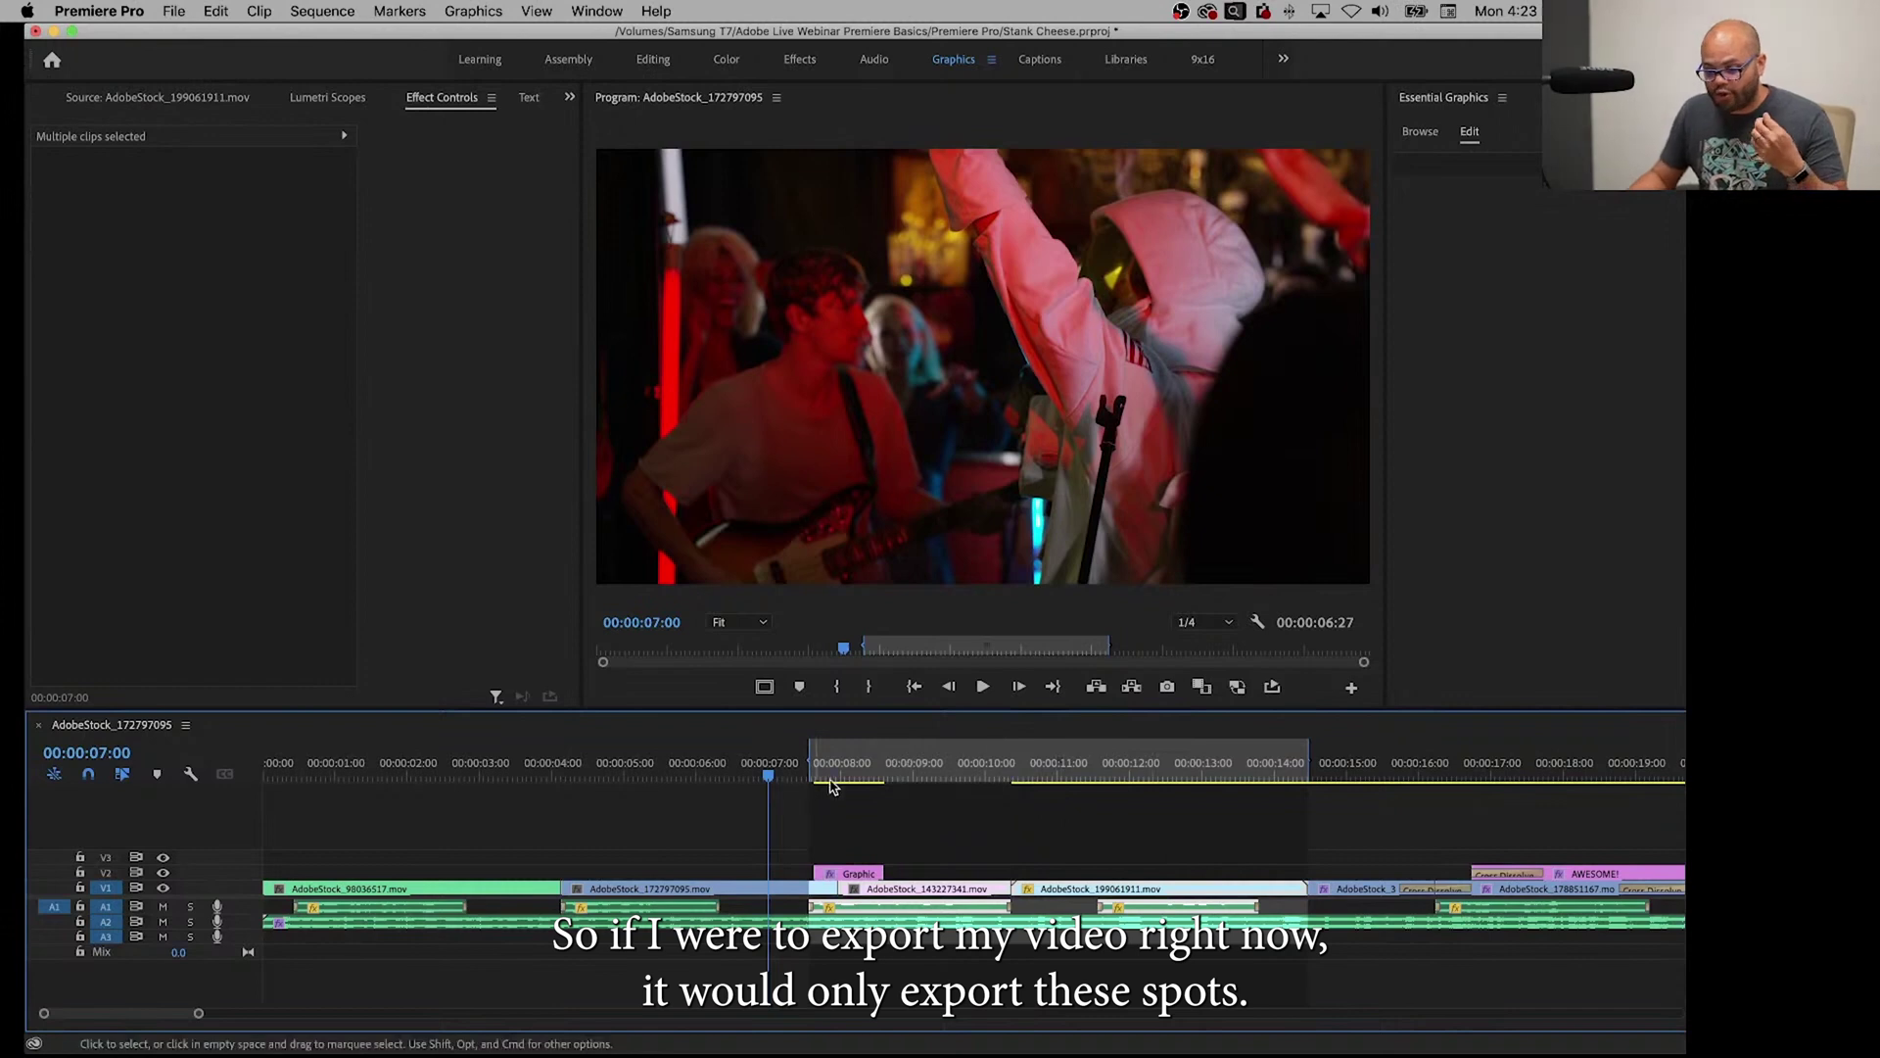
key("alt+x")
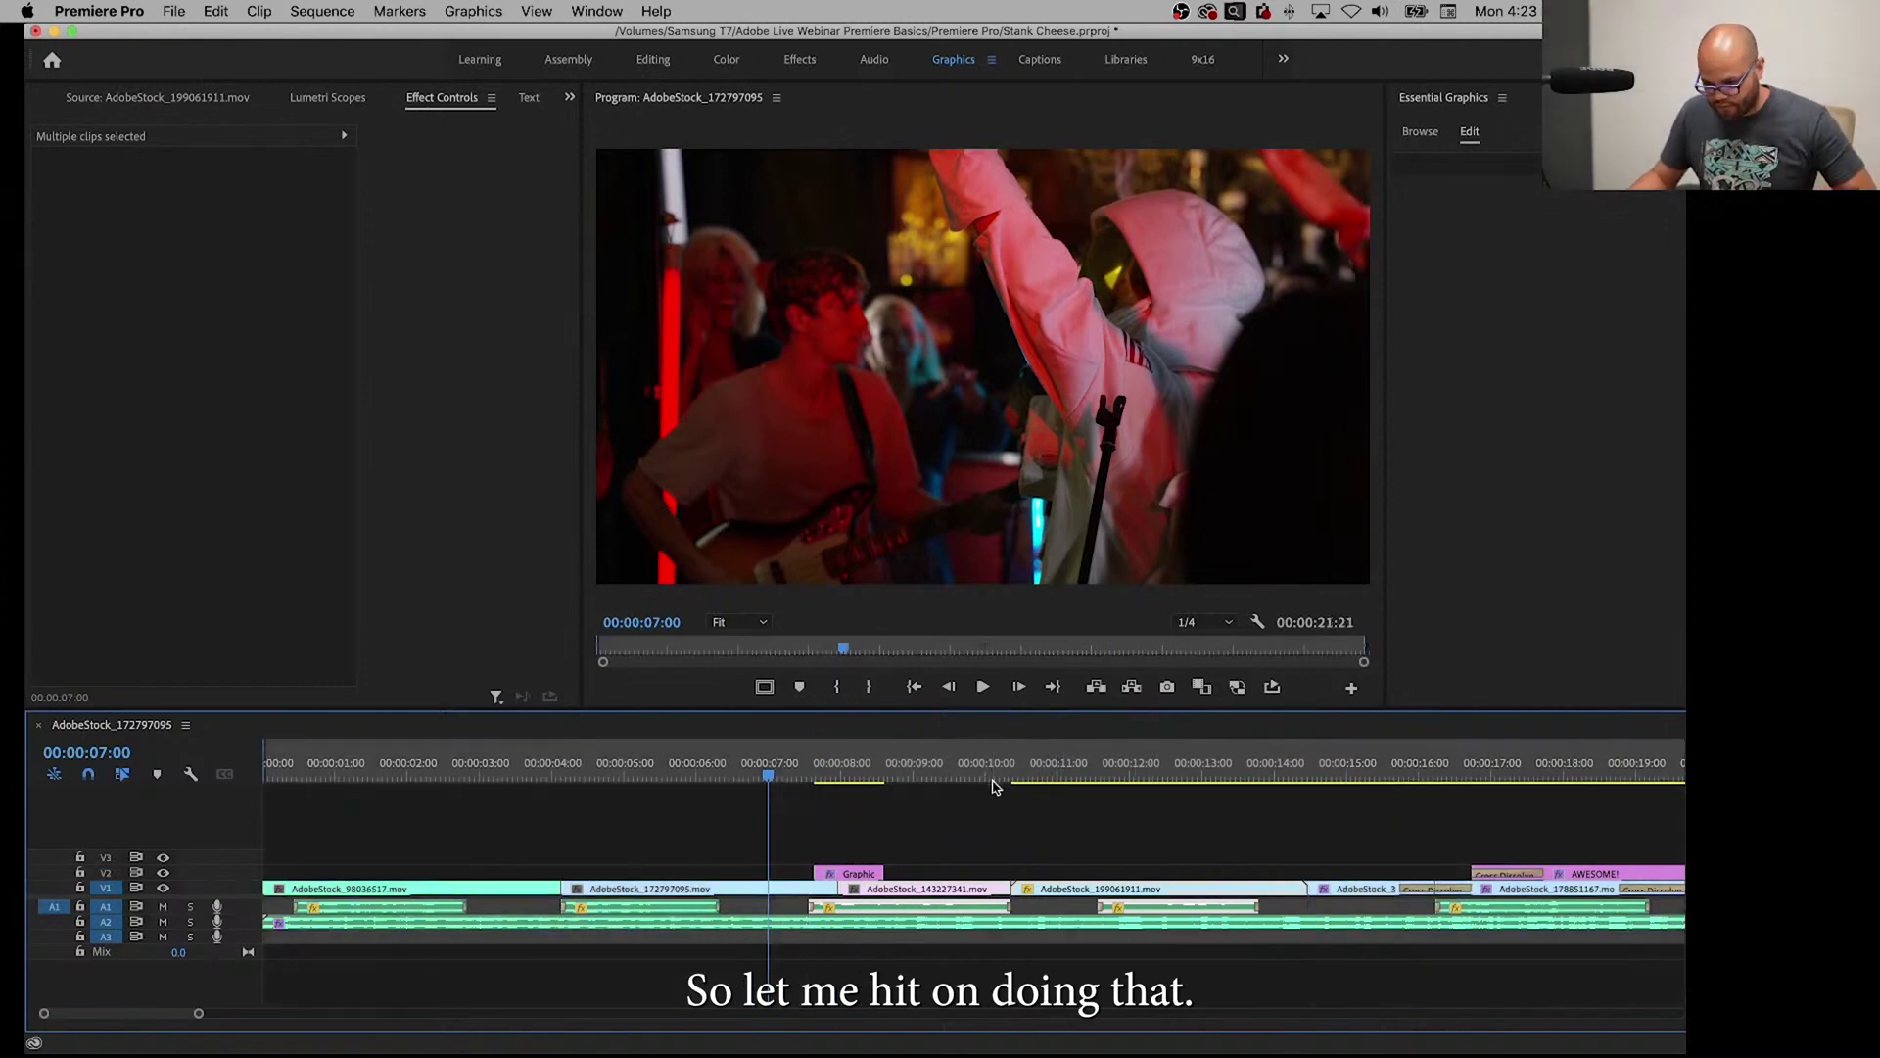
Zoom out to the whole sequence and bring up Quick Export at Match Source – Adaptive High Bitrate.
key("minus")
key("minus")
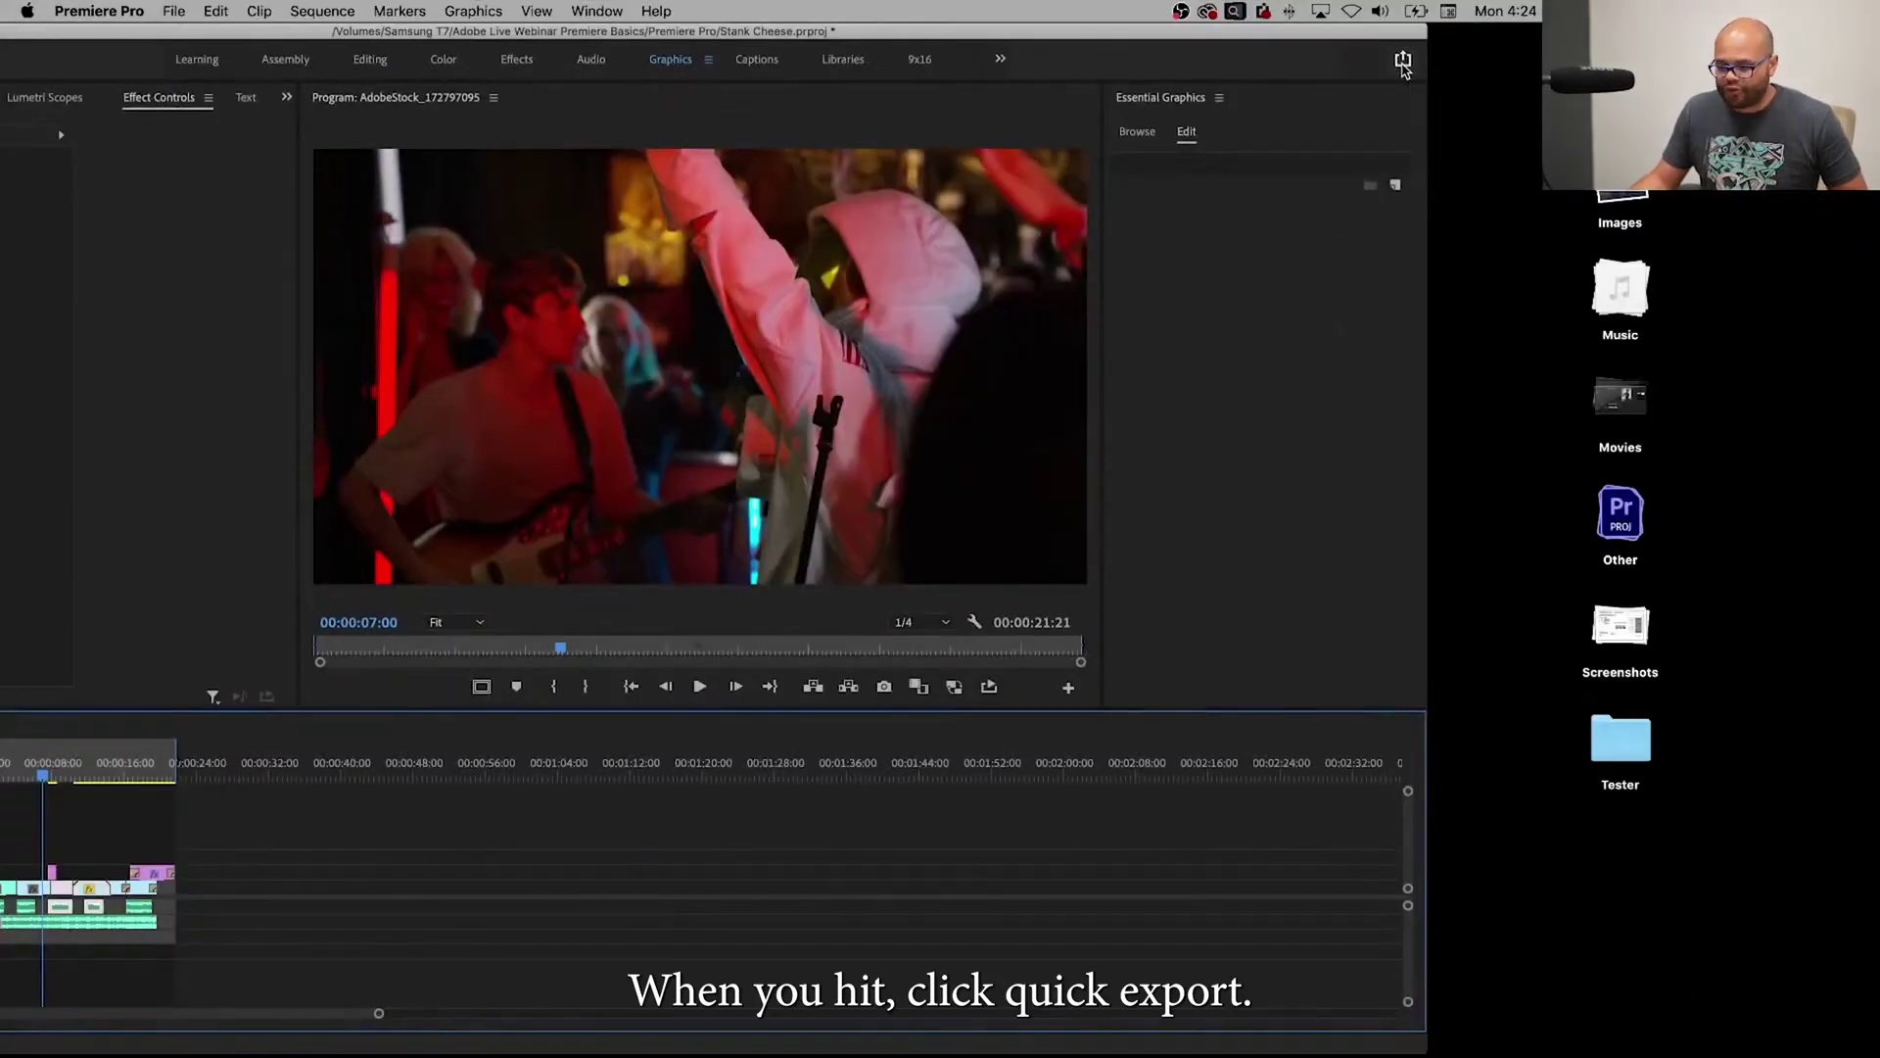
left_click(1402, 64)
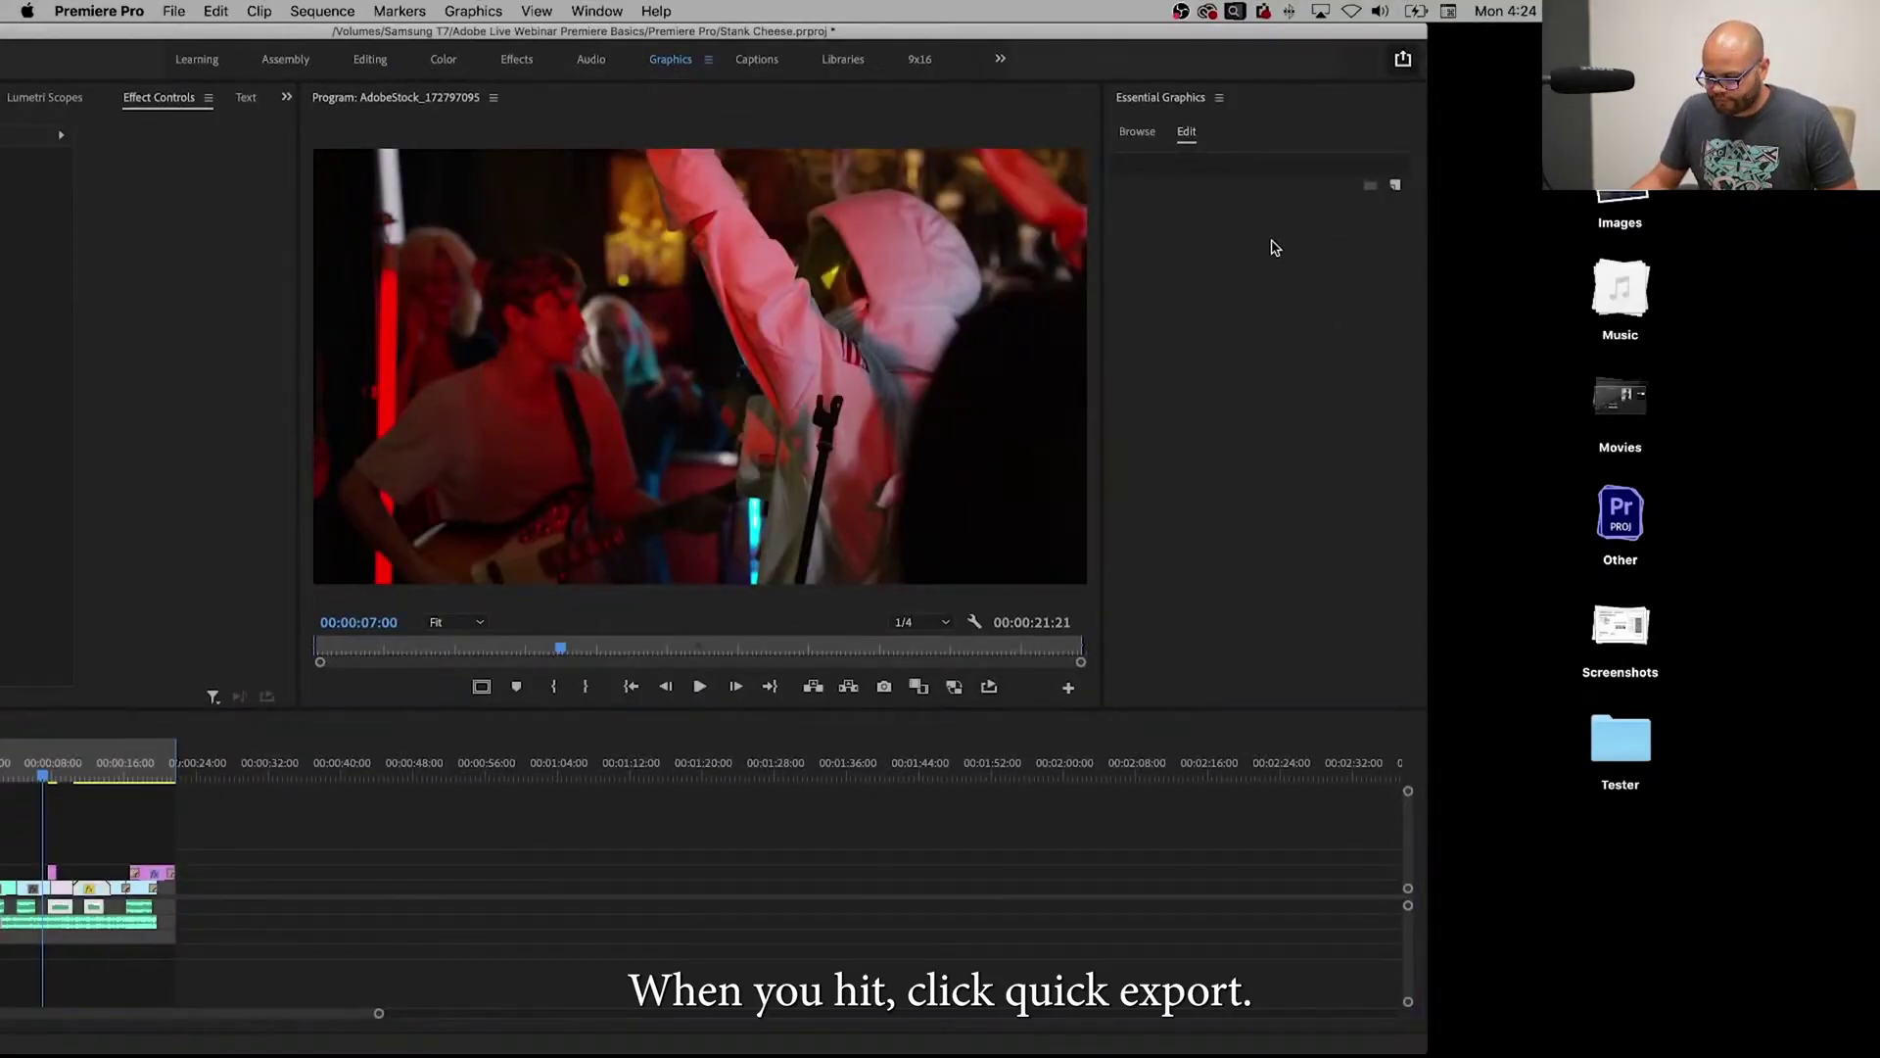
left_click(1403, 58)
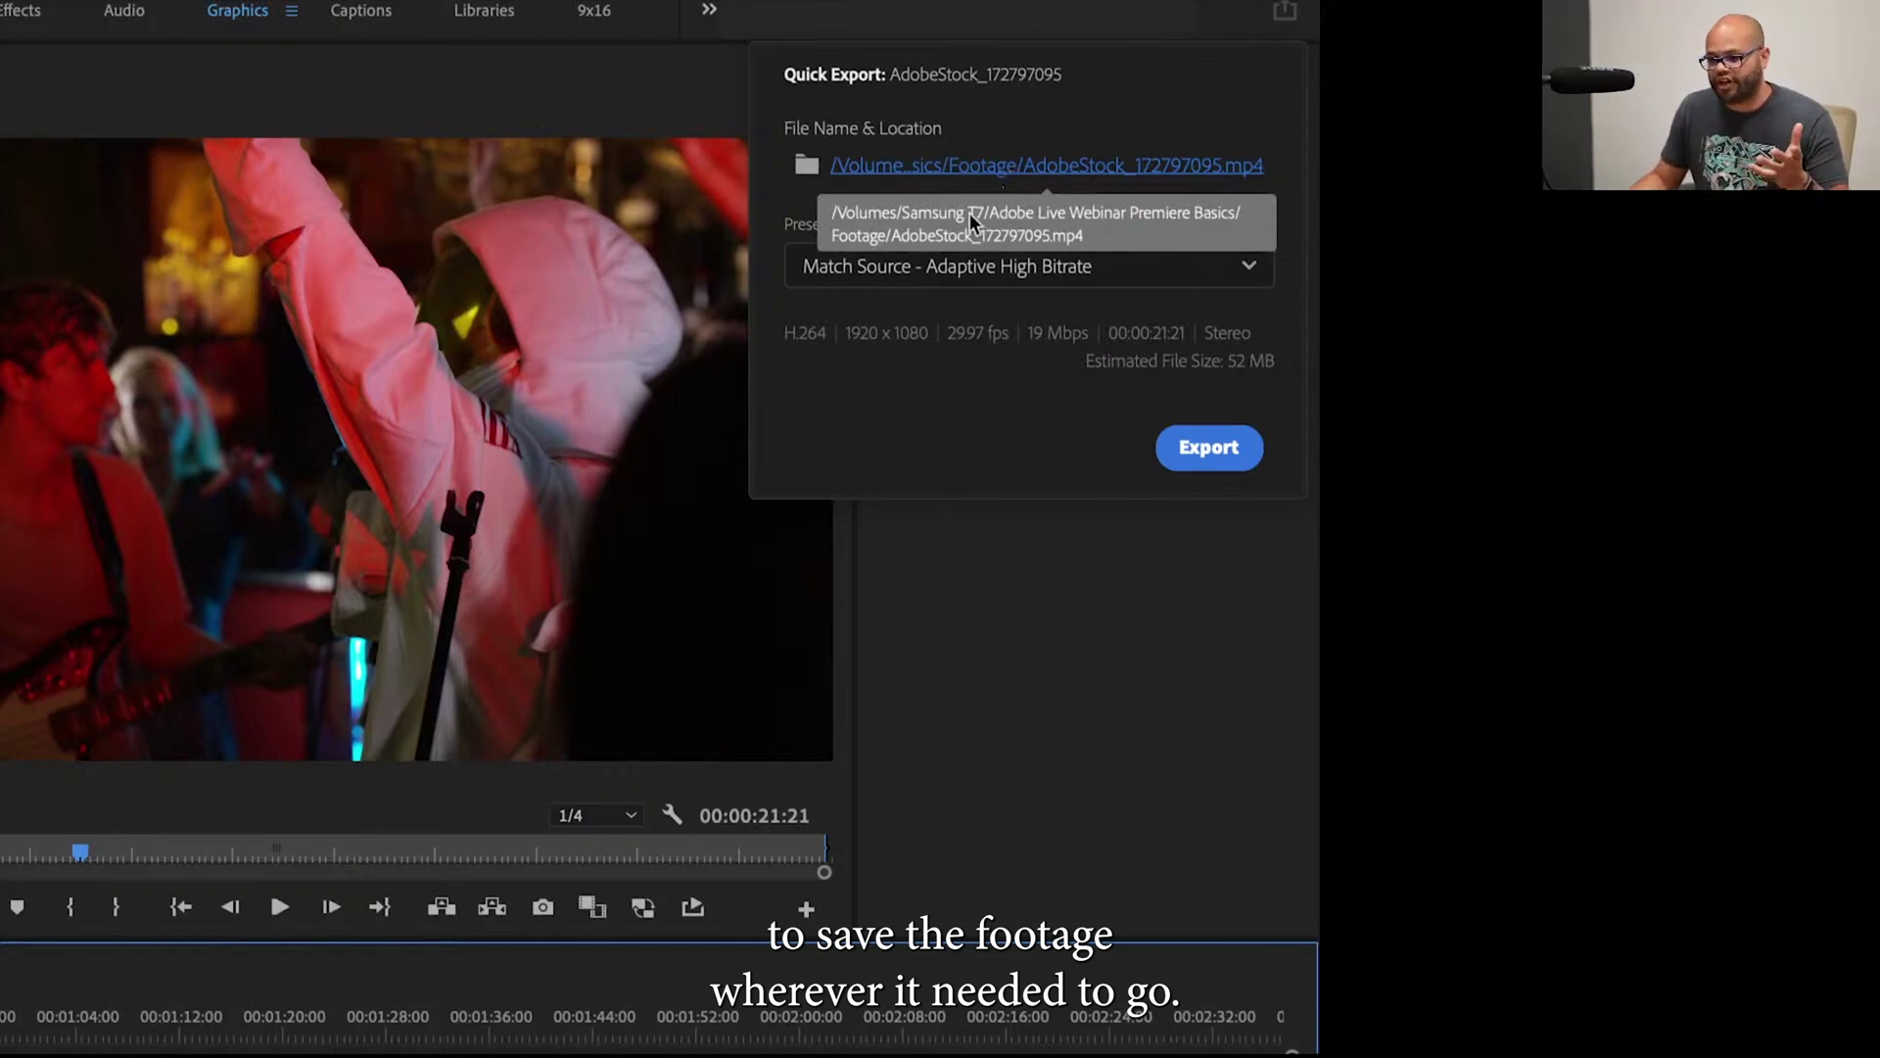
left_click(899, 273)
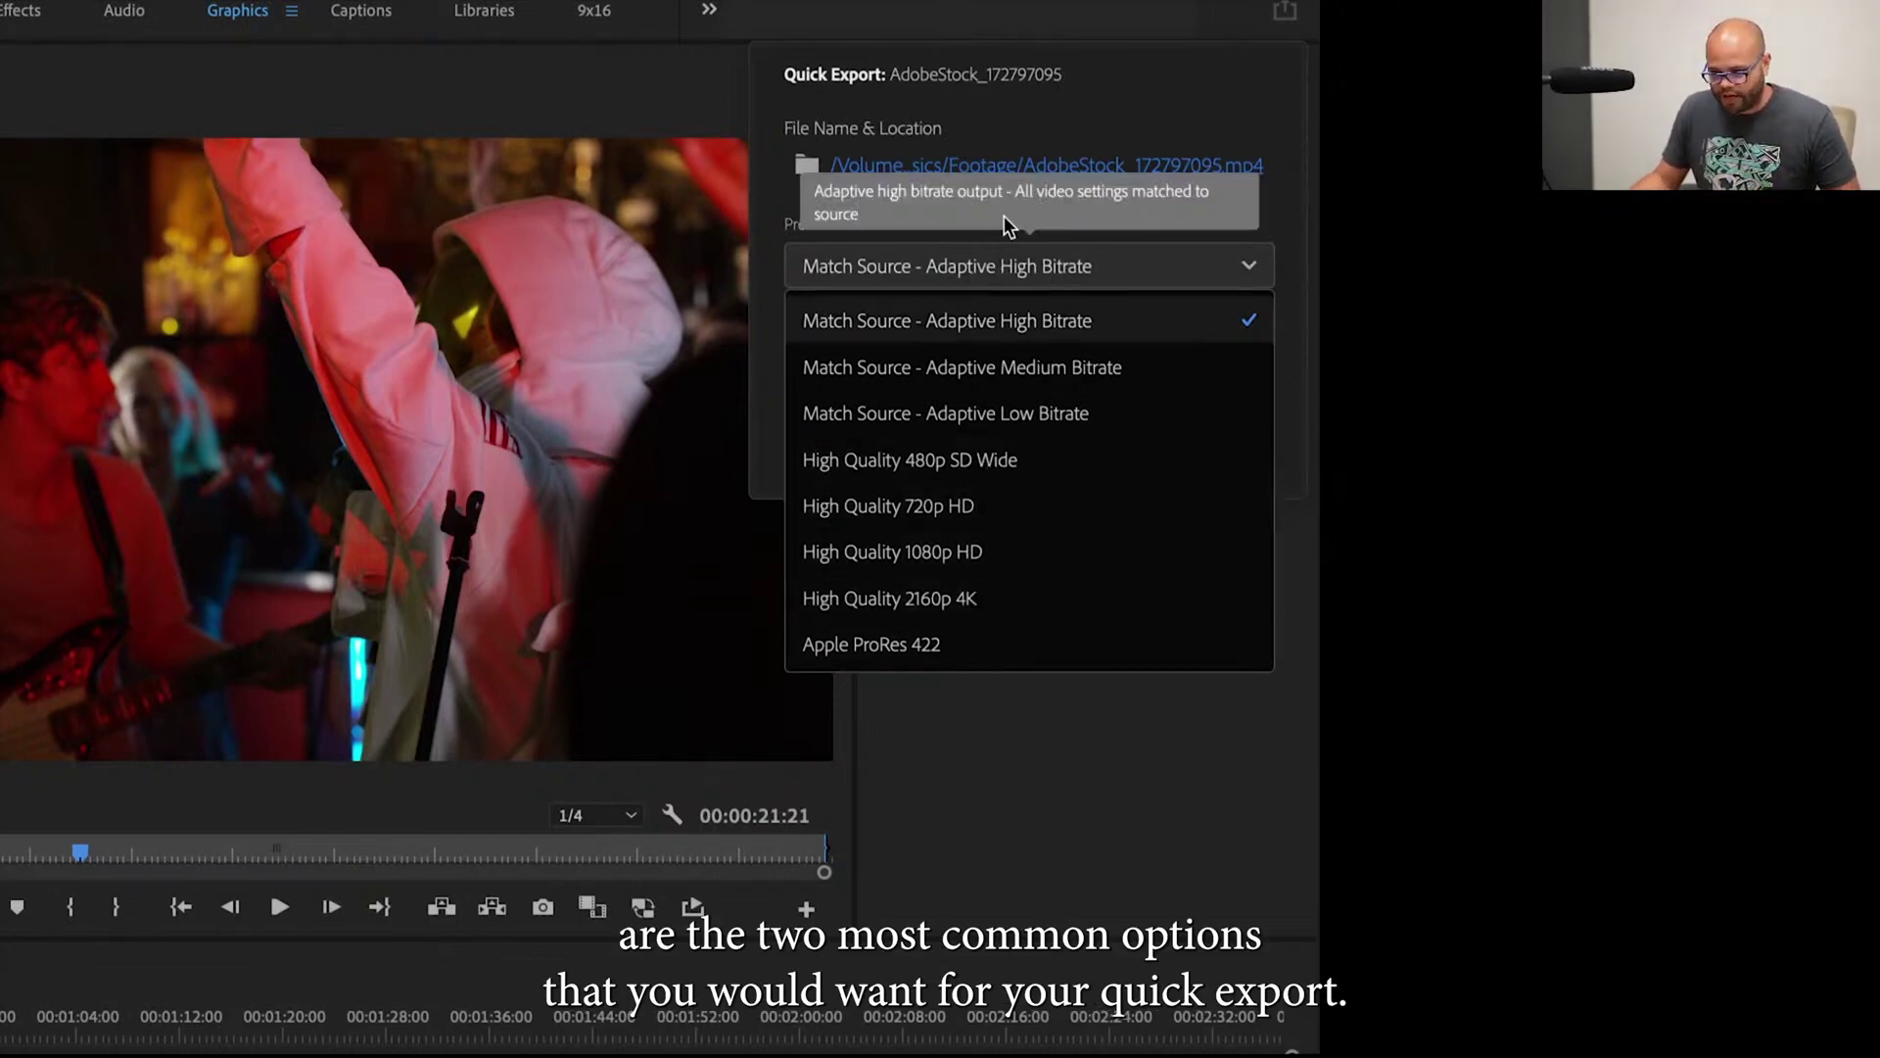
left_click(693, 181)
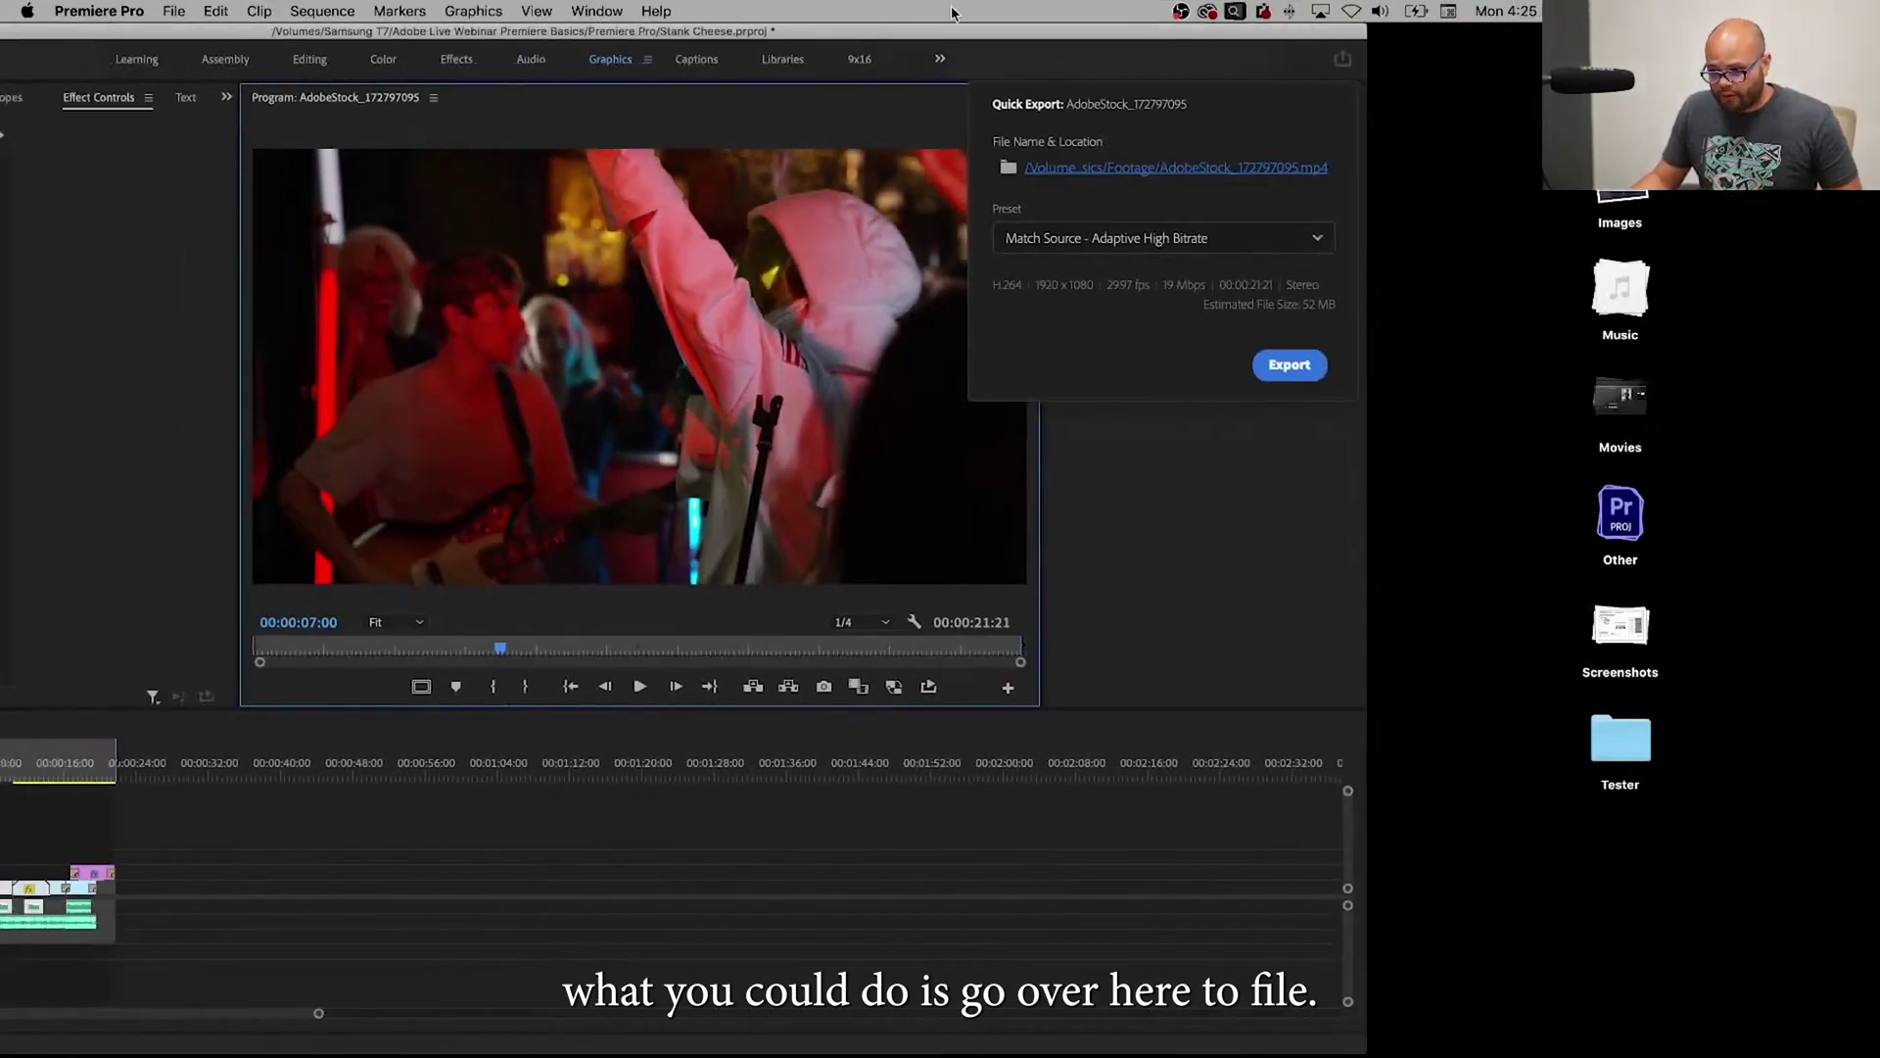
Bring the program window into view and open the Export Media settings from the File menu.
left_click_drag(795, 26, 1266, 28)
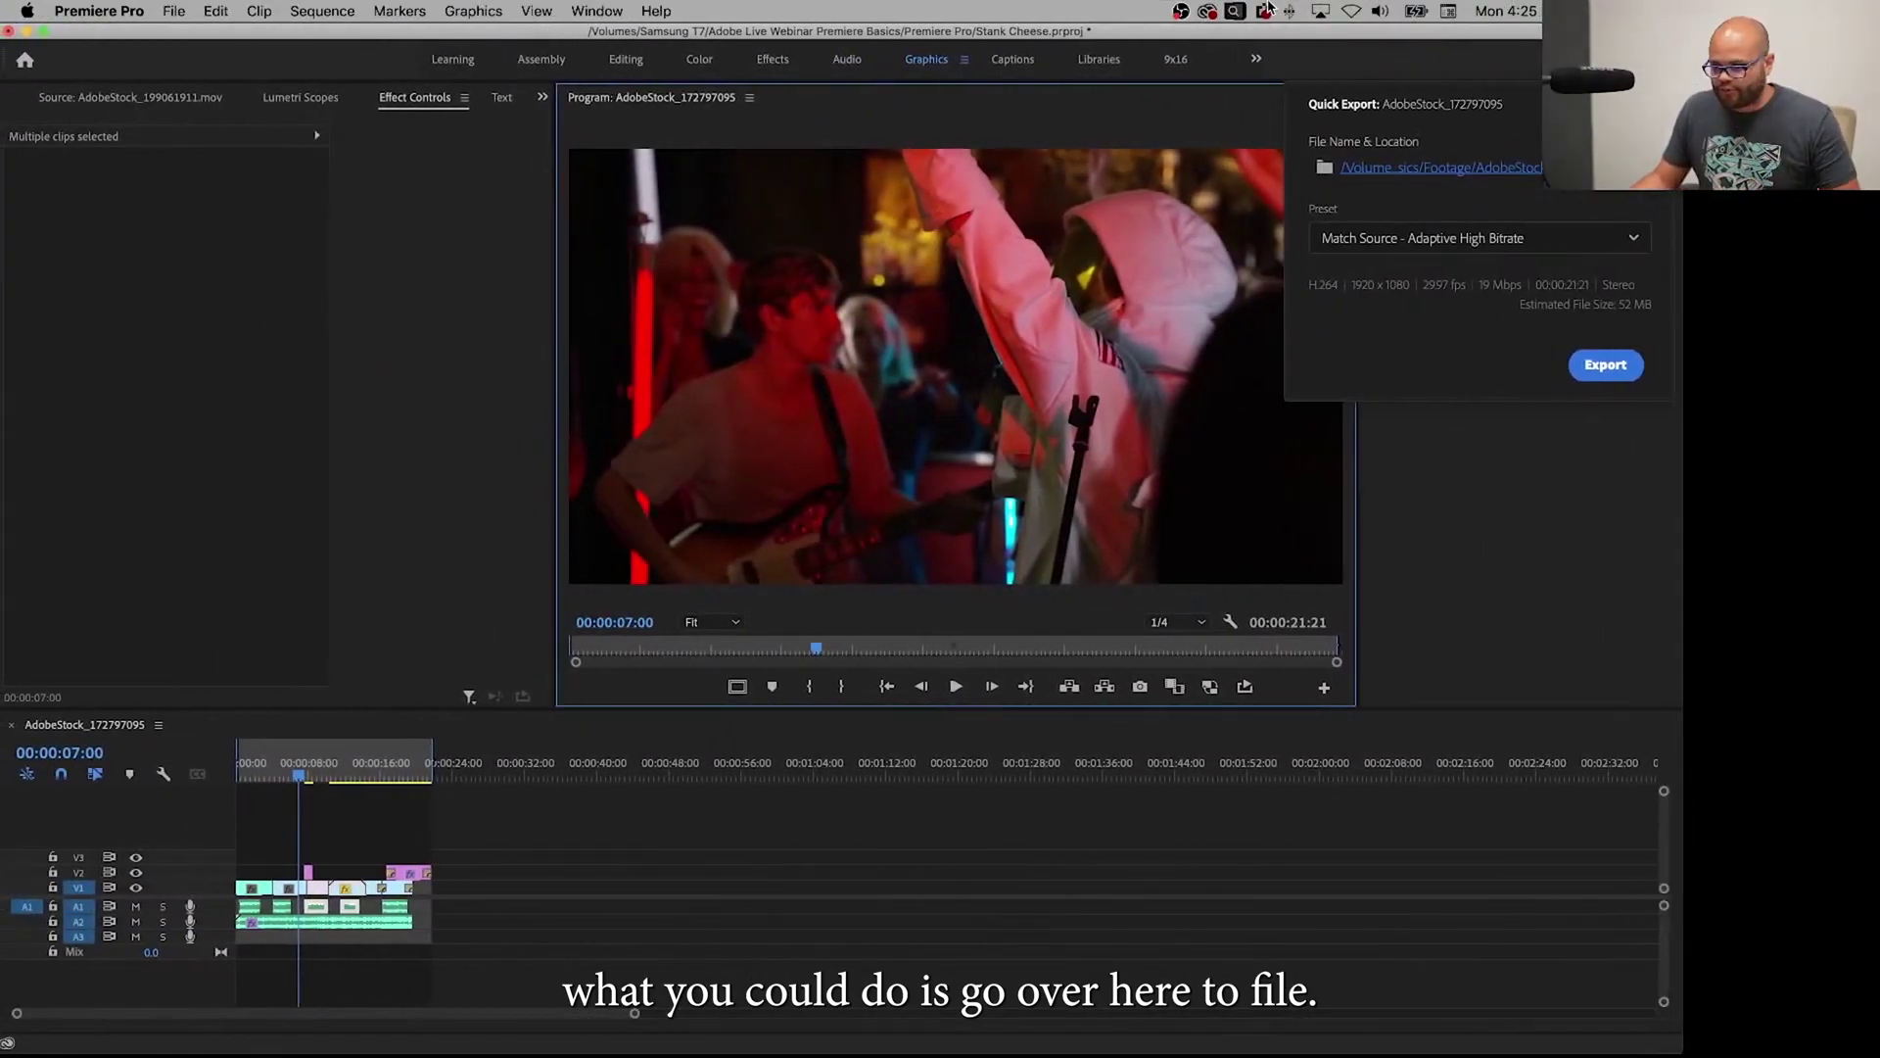
left_click(173, 10)
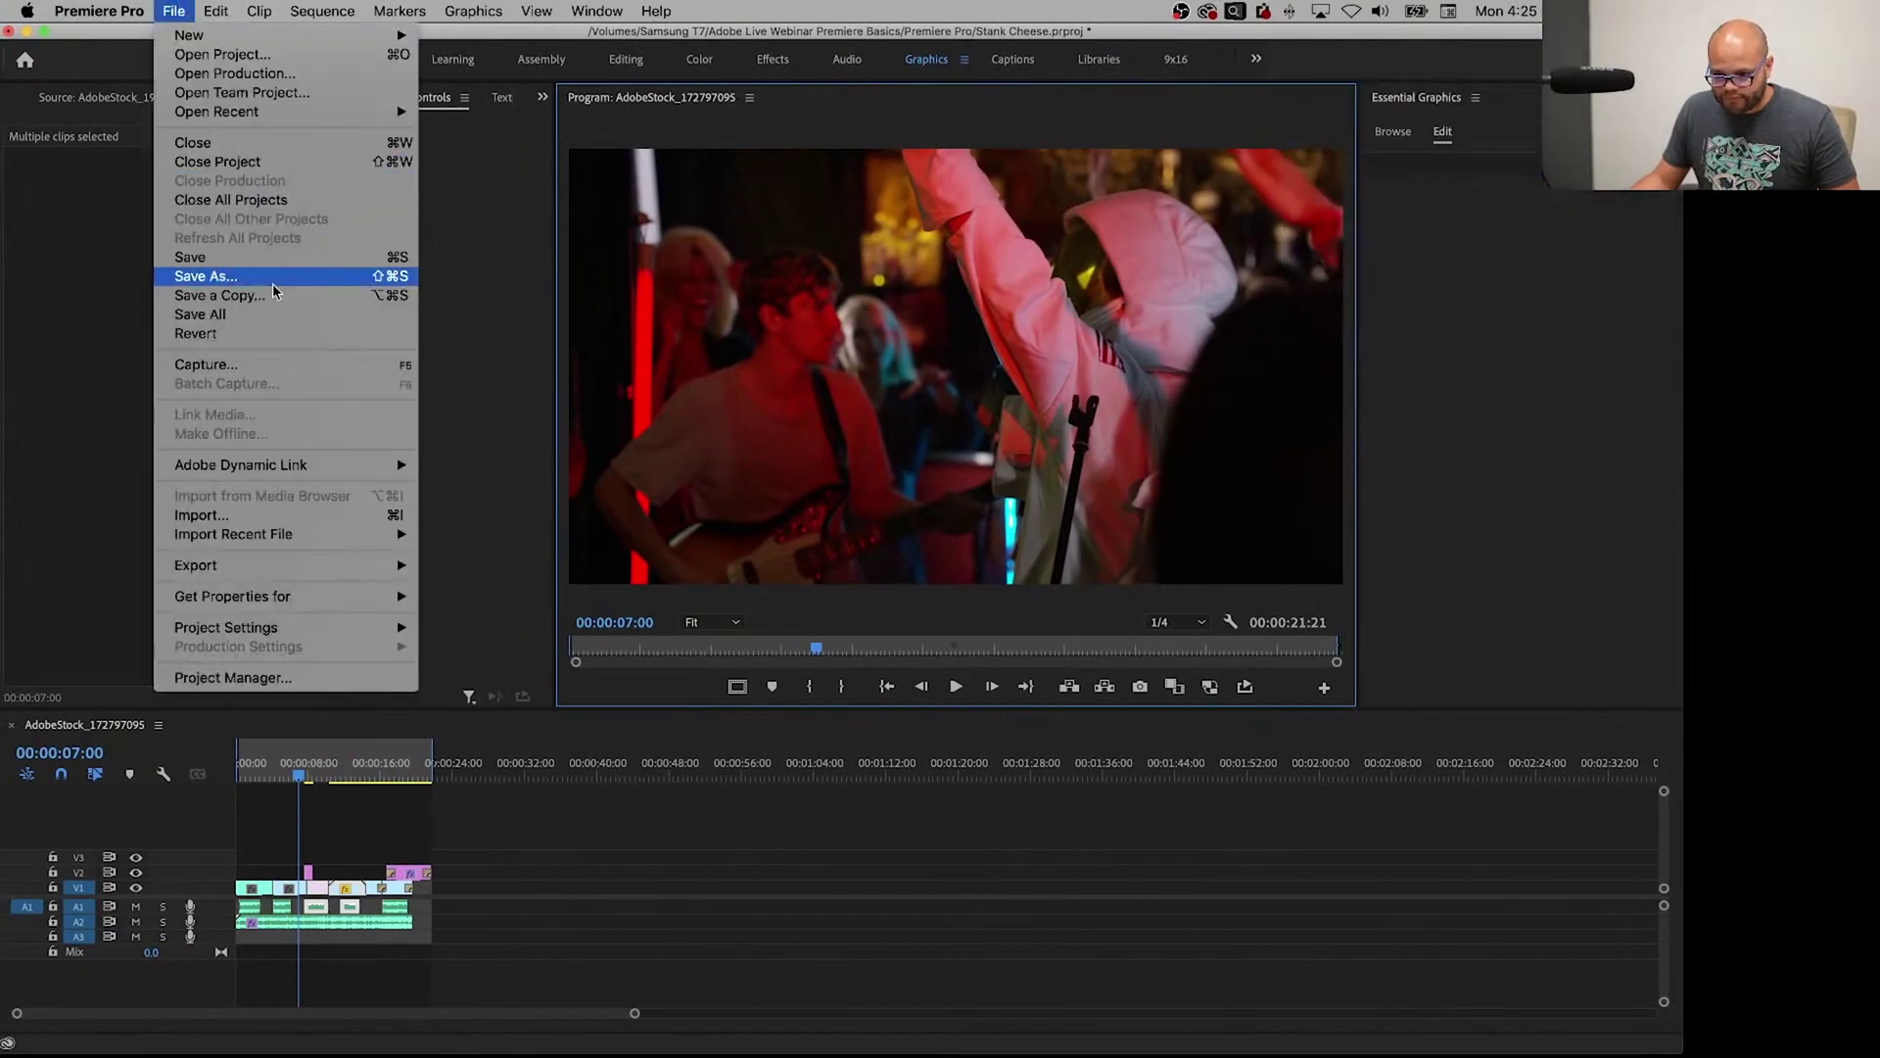
mouse_move(196, 565)
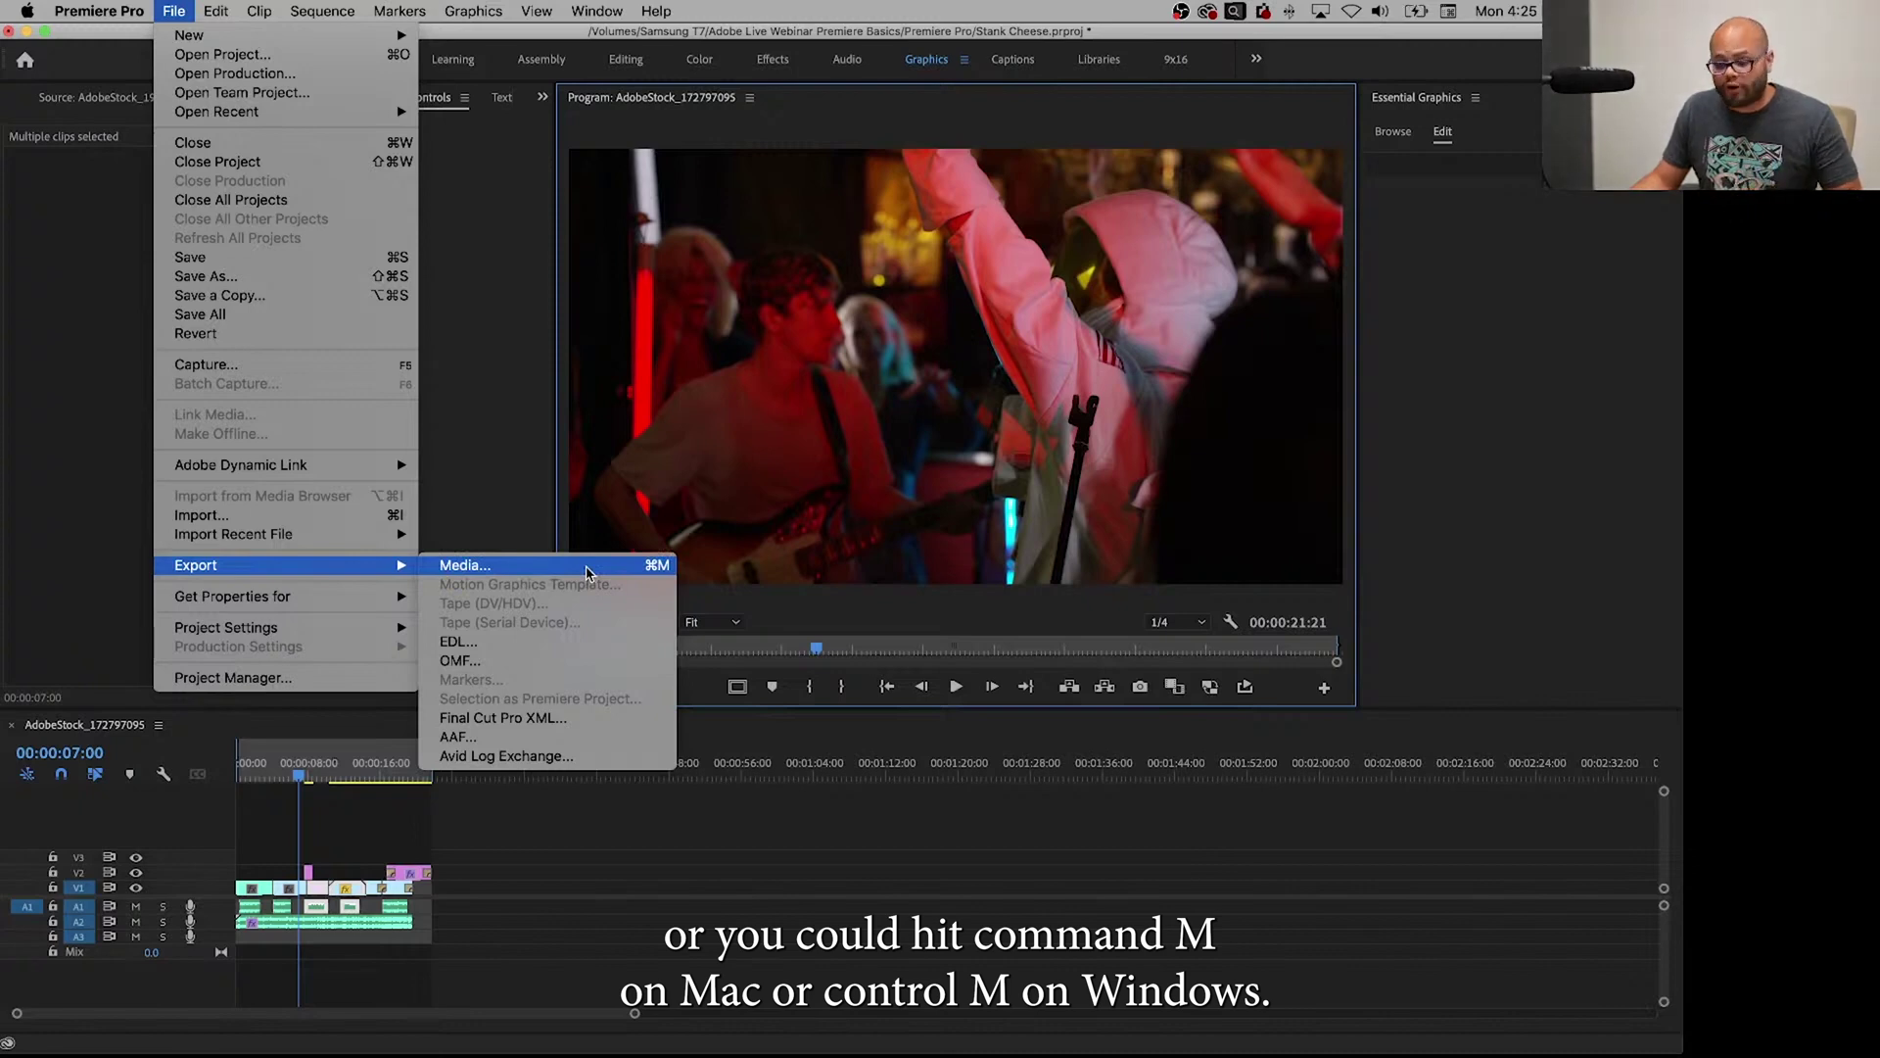
left_click(587, 571)
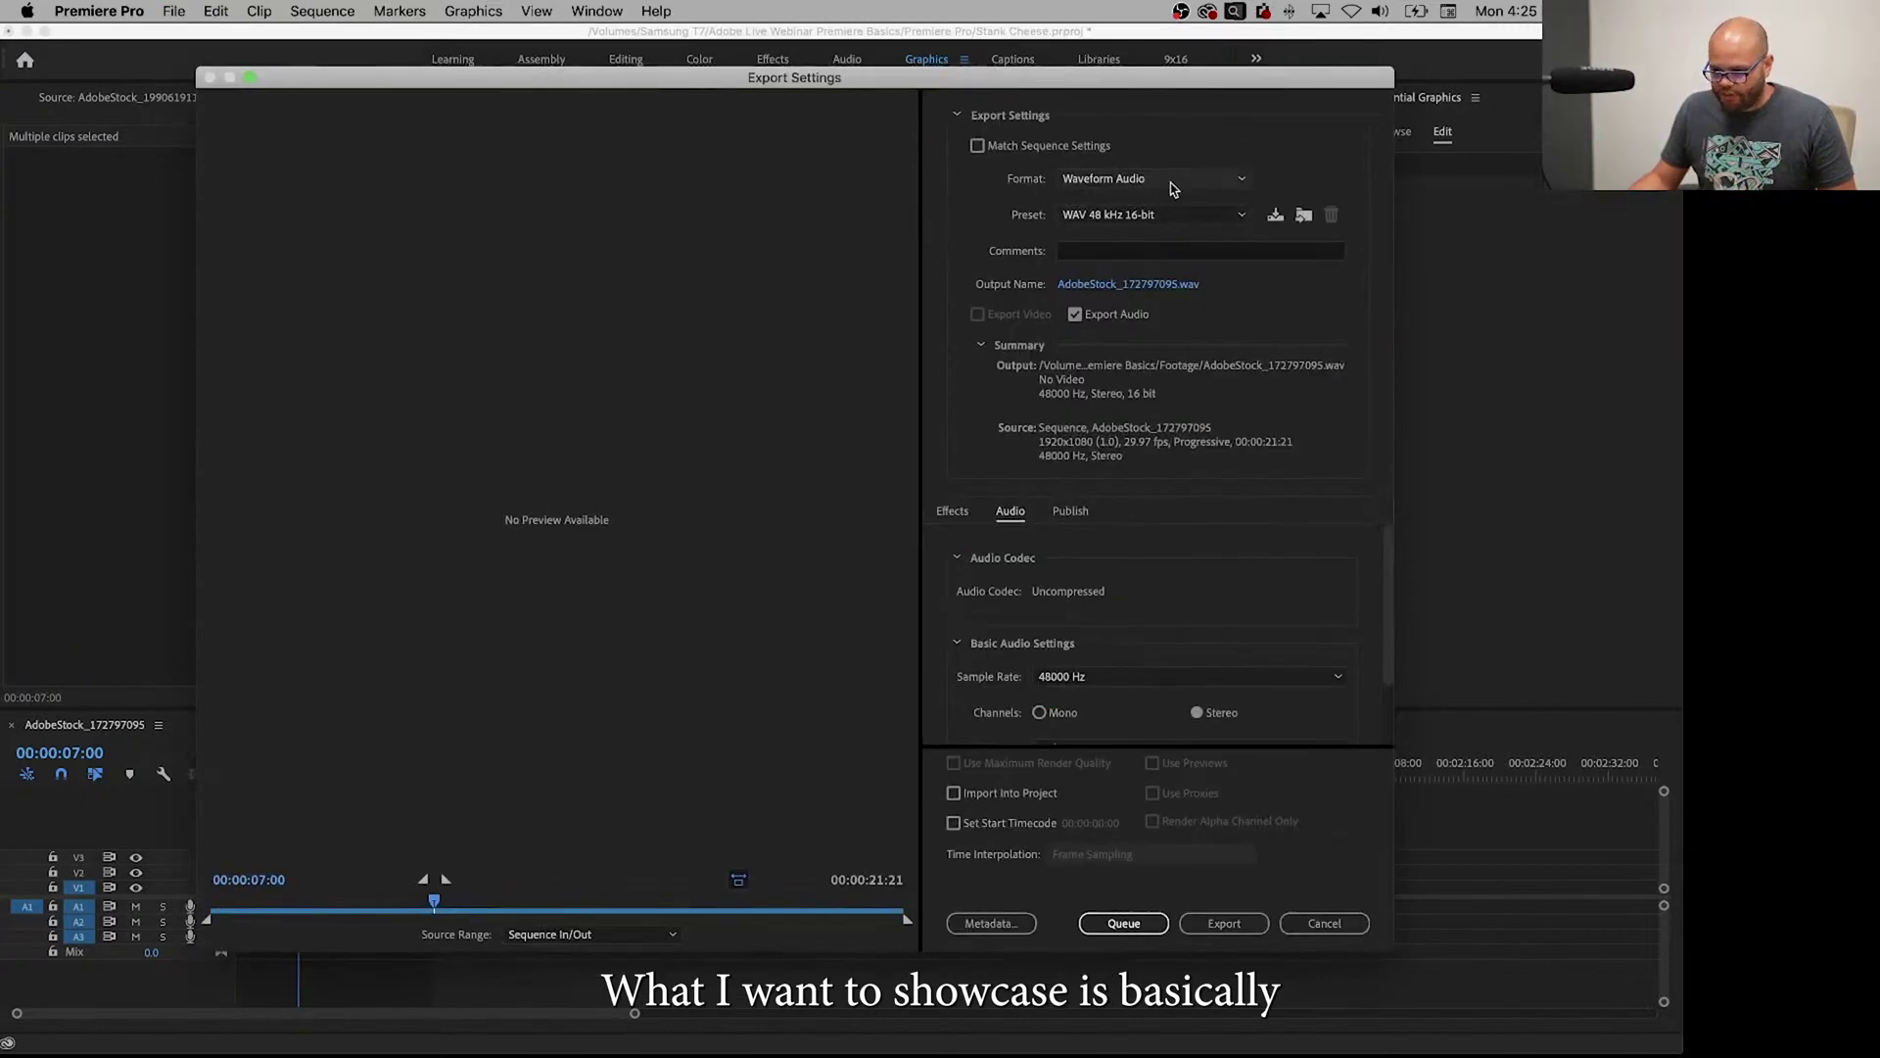
Move the Export Settings dialog aside and switch the format from Waveform Audio to H.264.
left_click_drag(1144, 79, 1011, 94)
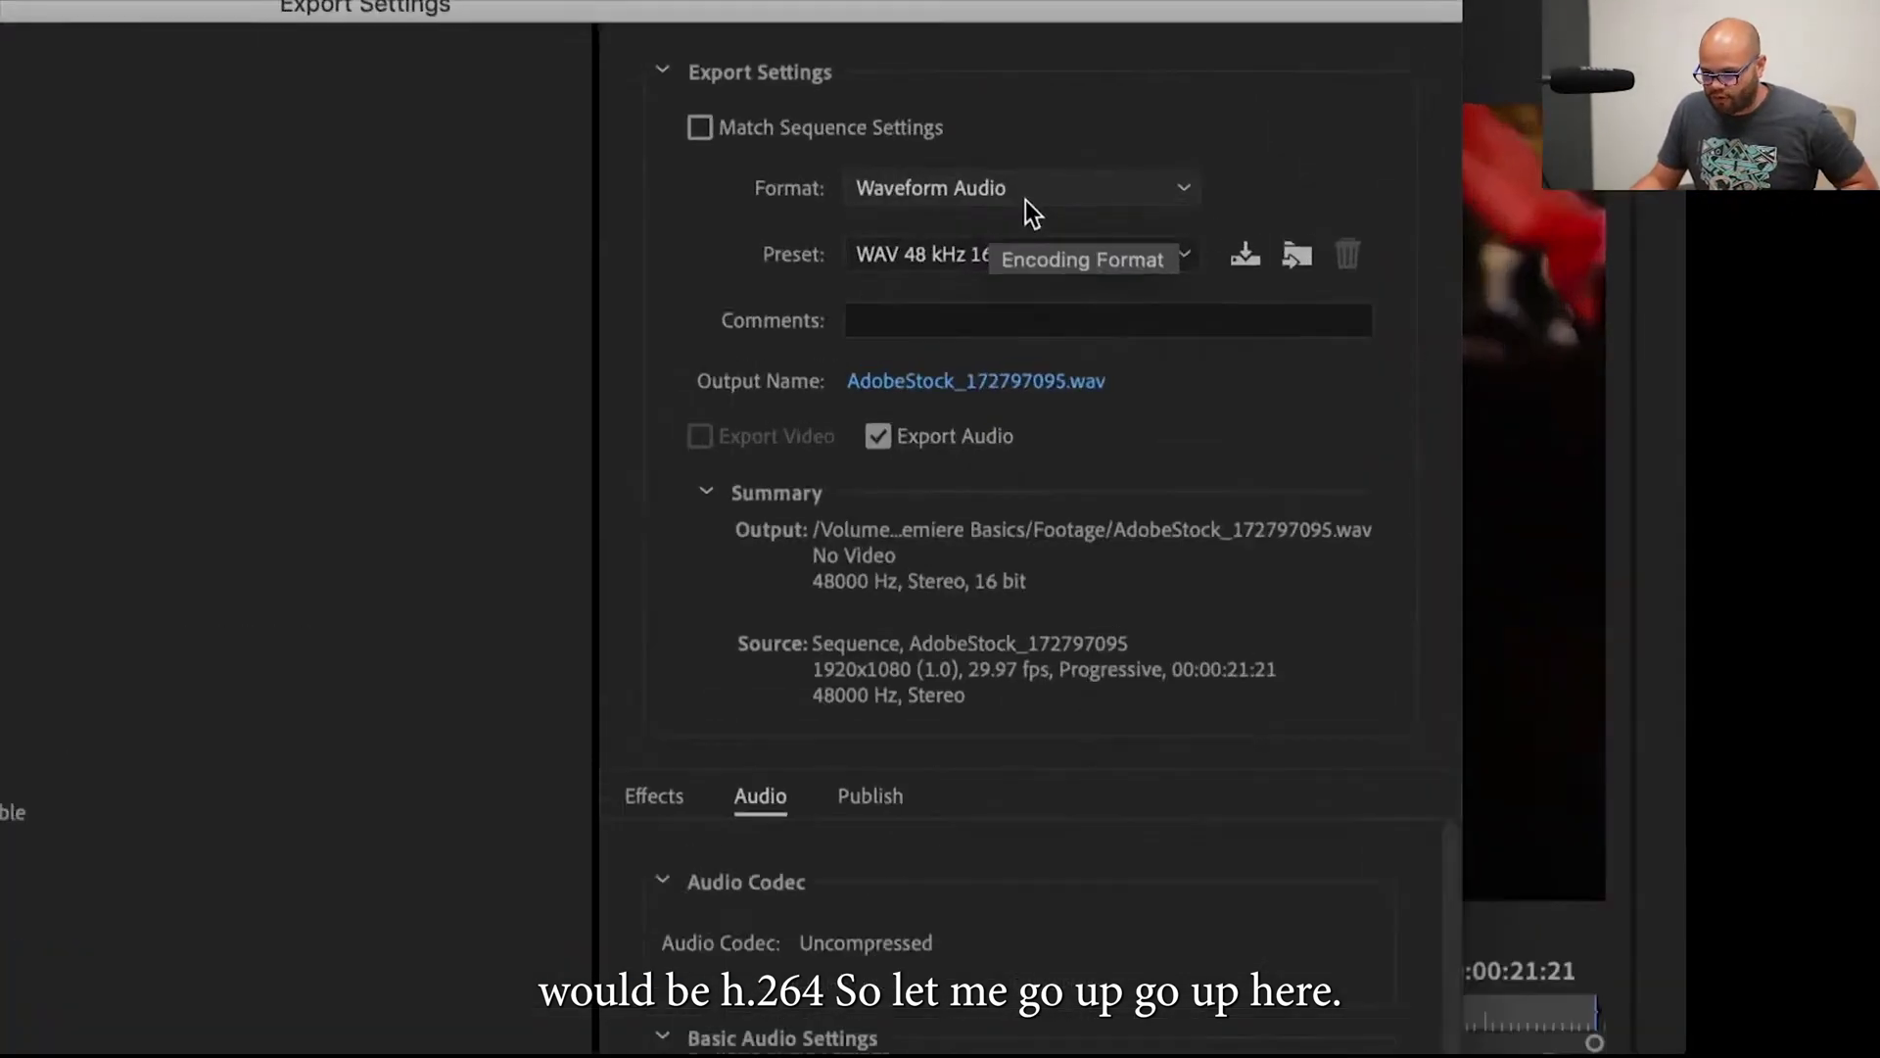
left_click(981, 192)
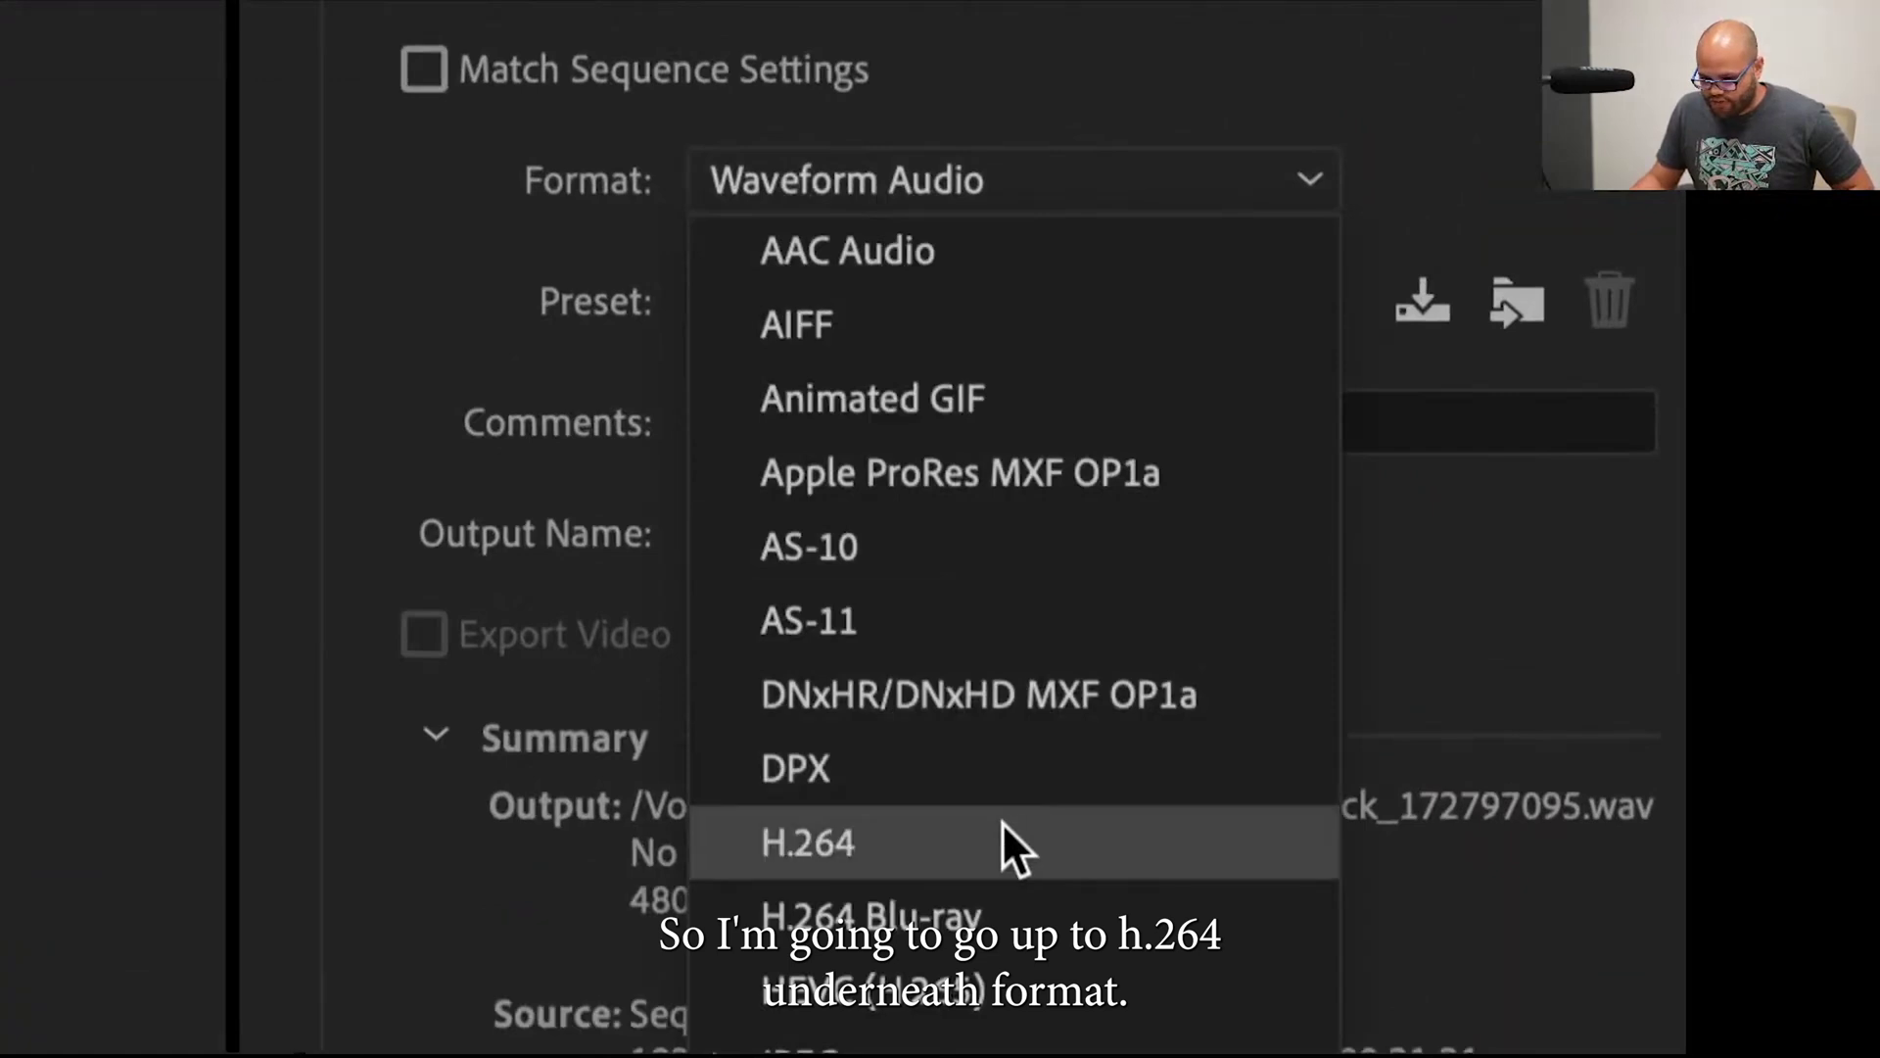
left_click(968, 826)
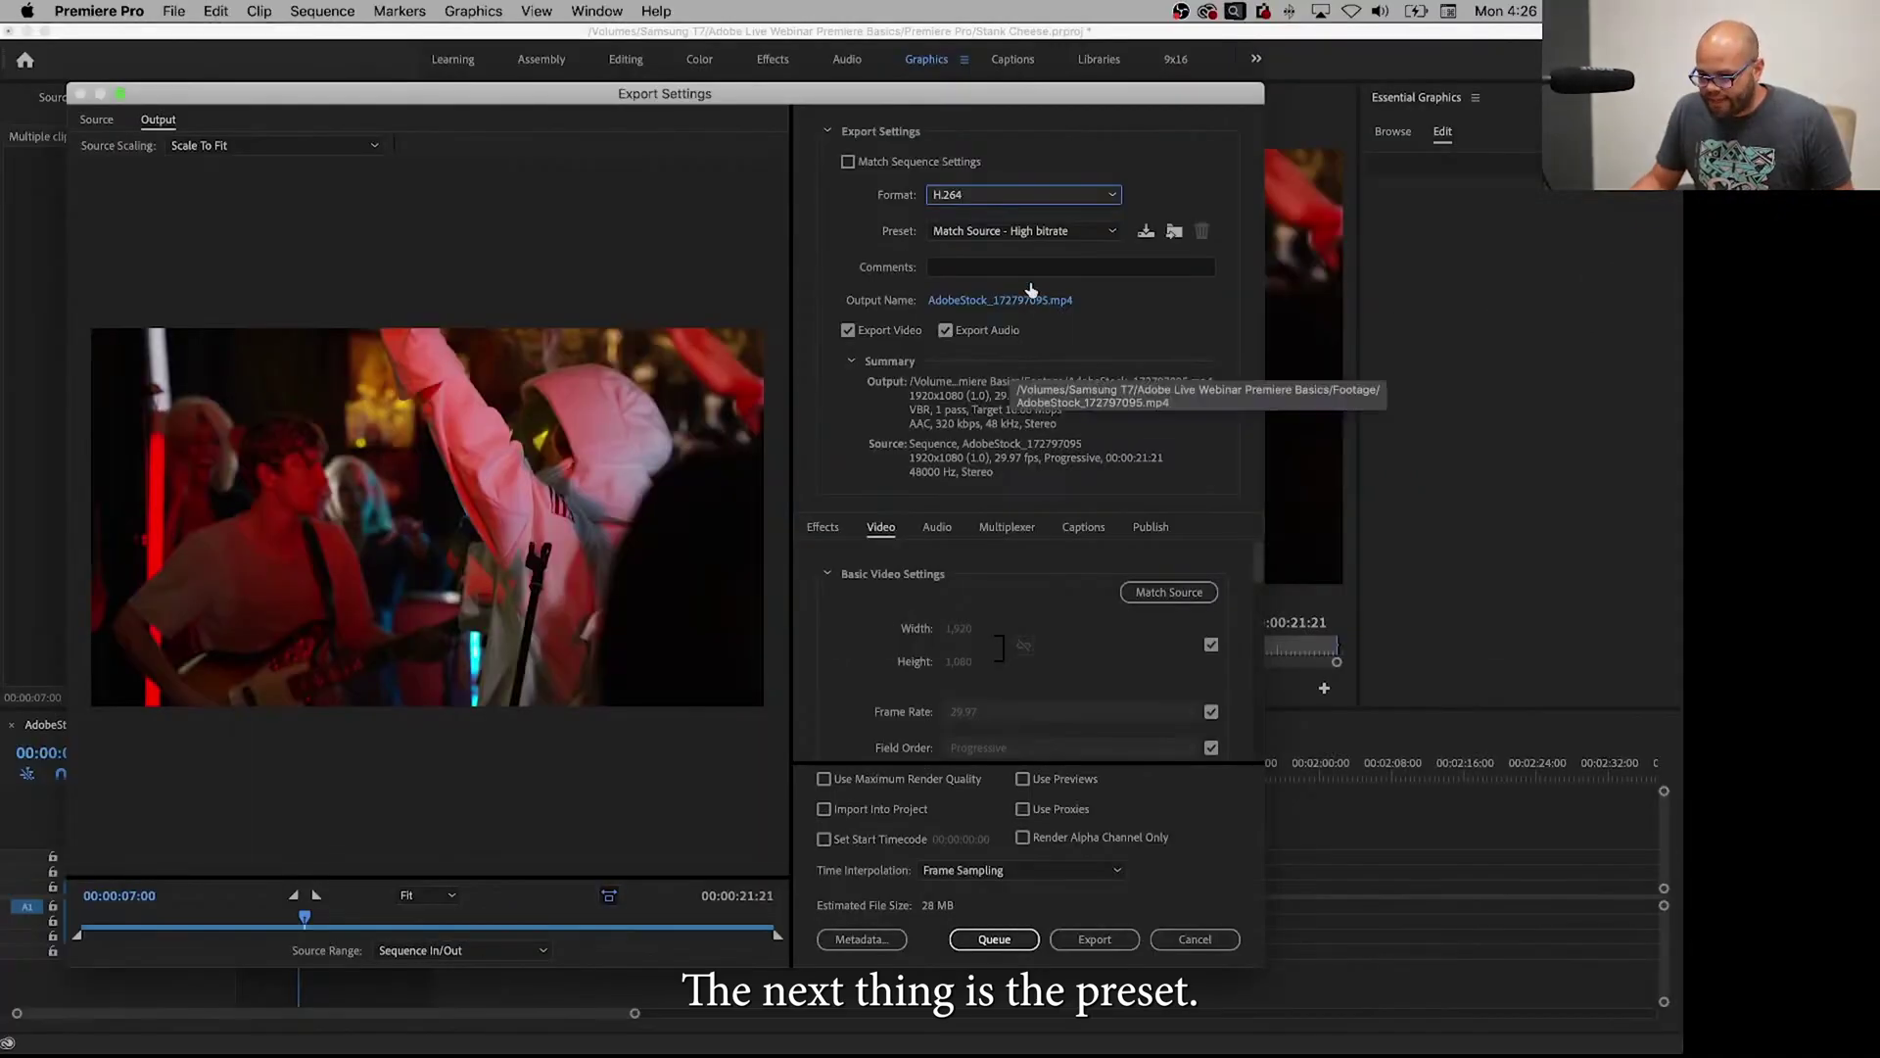
Open the H.264 Preset list to look for YouTube 2160p 4K Ultra HD.
left_click(995, 236)
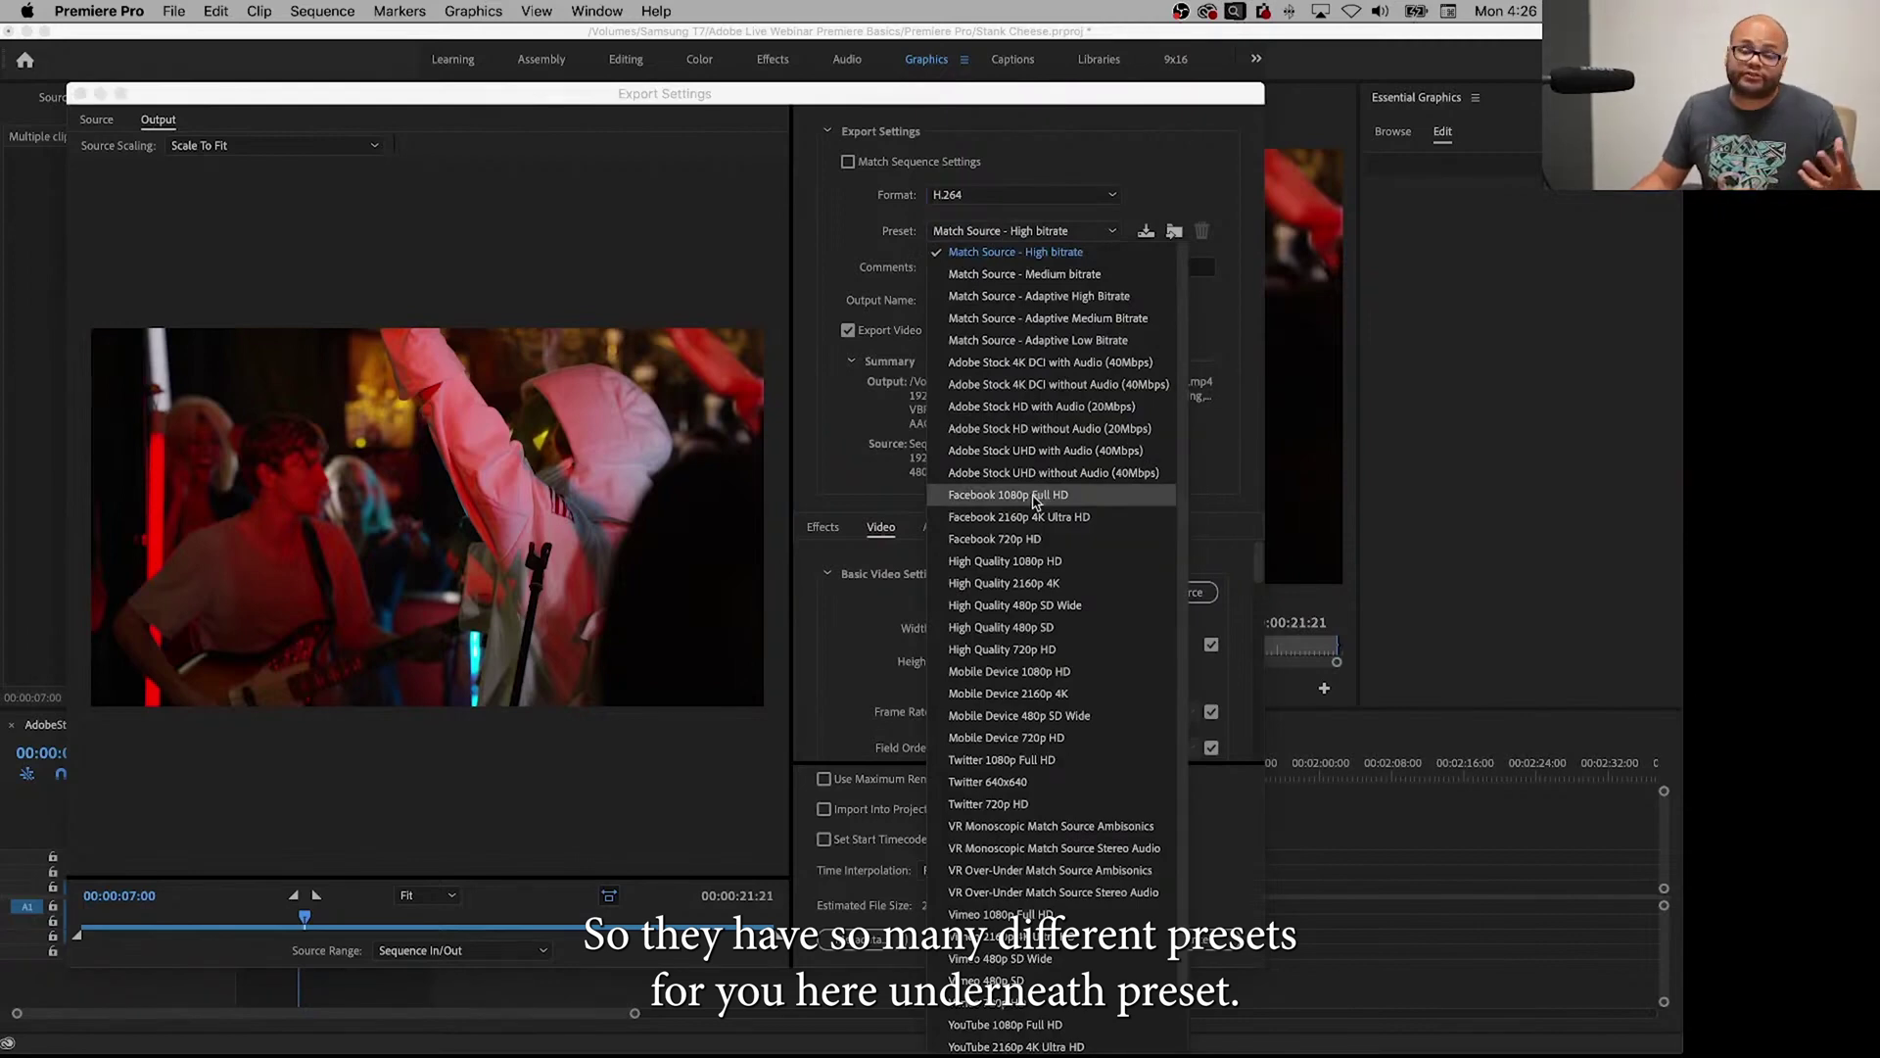
scroll(1018, 501, "down", 3)
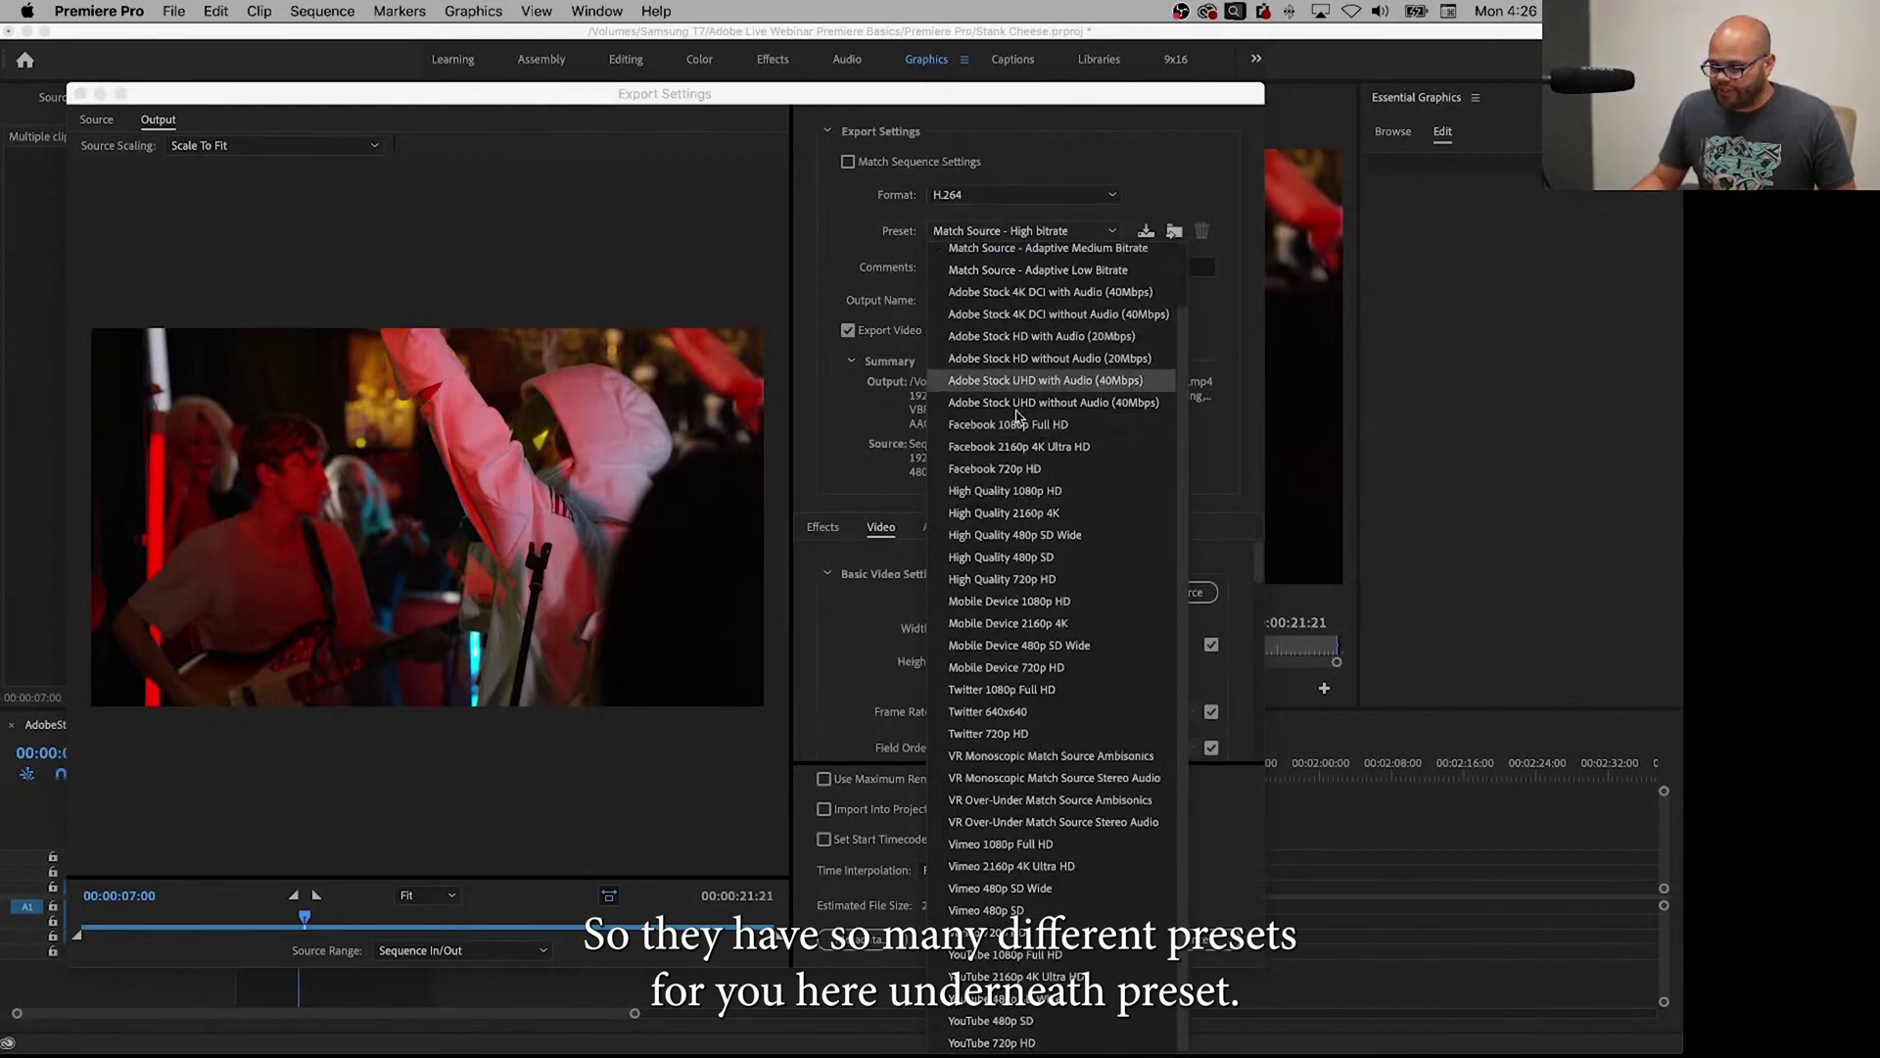